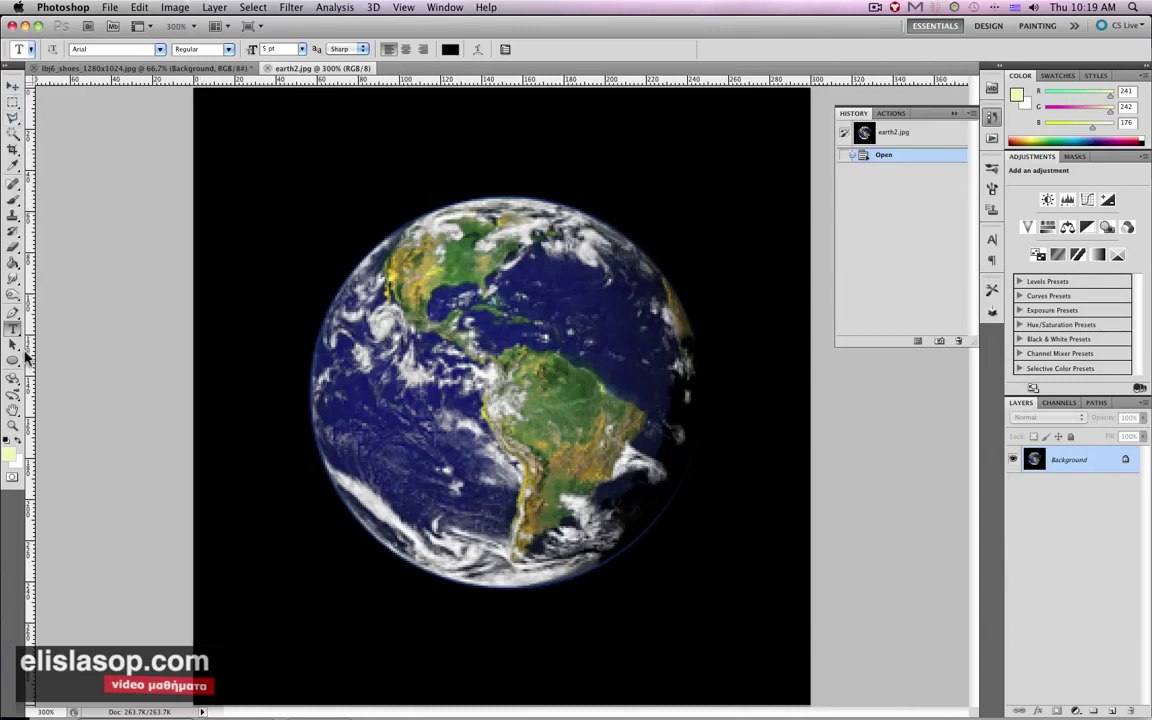
# Draw a circular path slightly larger than the globe with the Ellipse tool and move it so it is centred around the globe
pyautogui.click(12, 364)
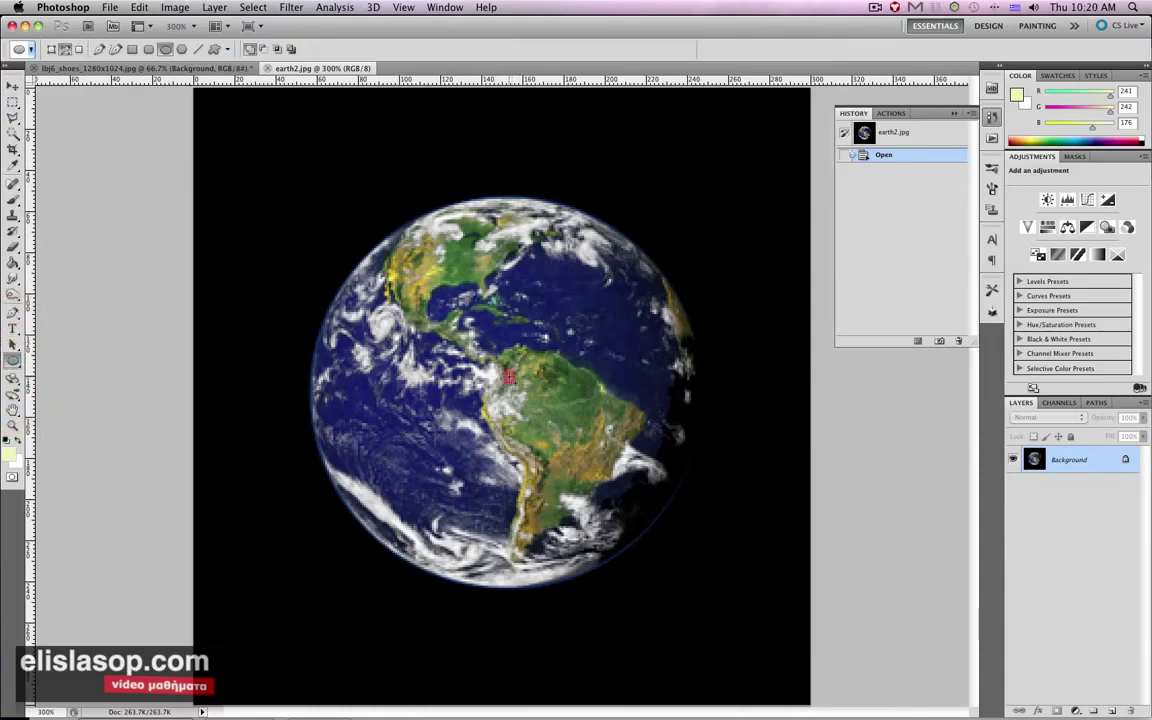
pyautogui.hotkey('alt', 'shift')
pyautogui.moveTo(509, 376); pyautogui.dragTo(296, 123)
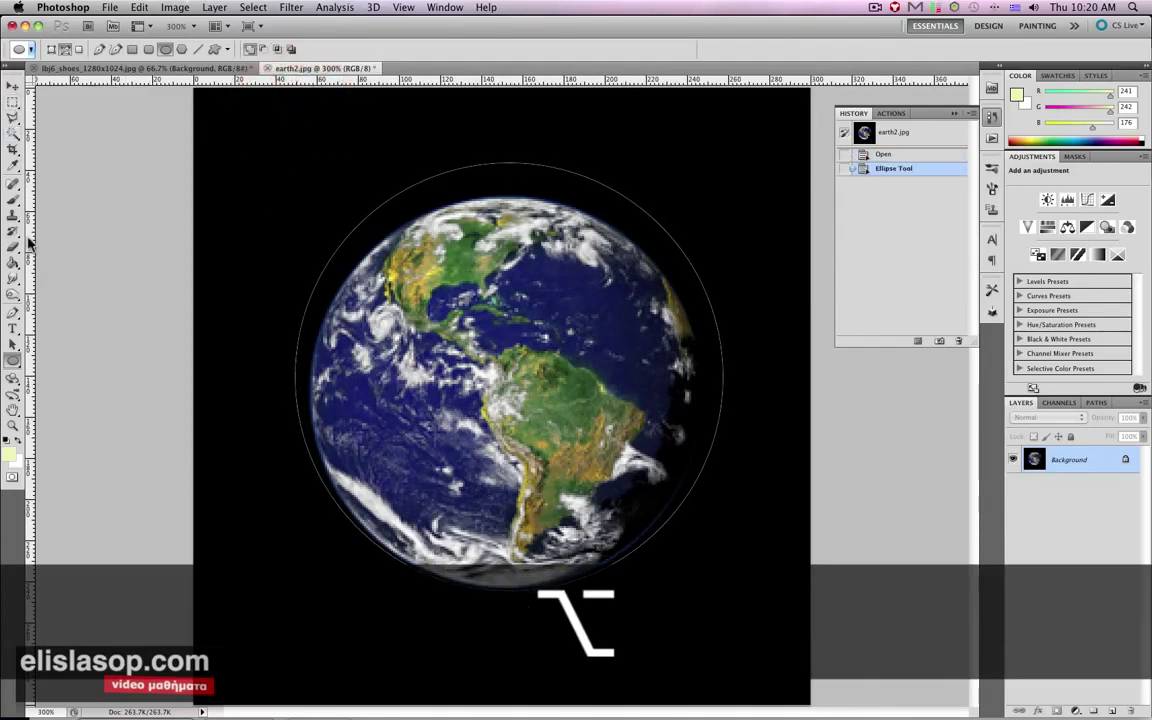
pyautogui.keyDown('super'); pyautogui.click(388, 208); pyautogui.keyUp('super')
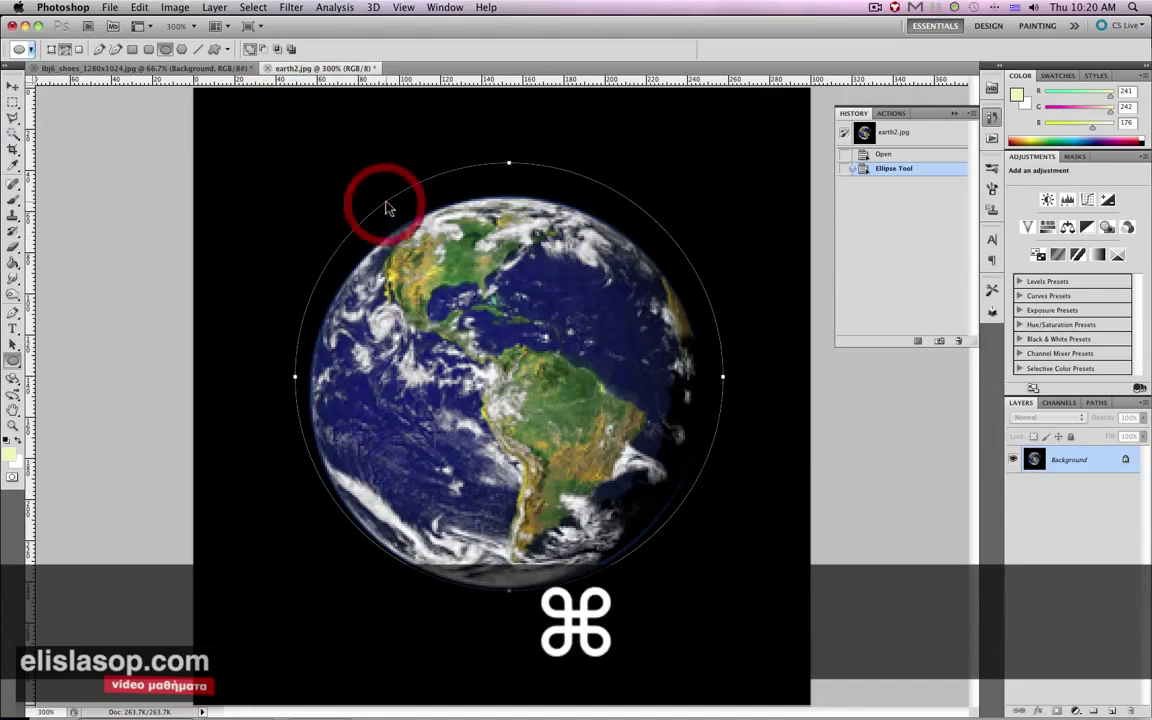
pyautogui.moveTo(388, 208)
pyautogui.mouseDown()
pyautogui.moveTo(384, 221)
pyautogui.moveTo(386, 212)
pyautogui.mouseUp()
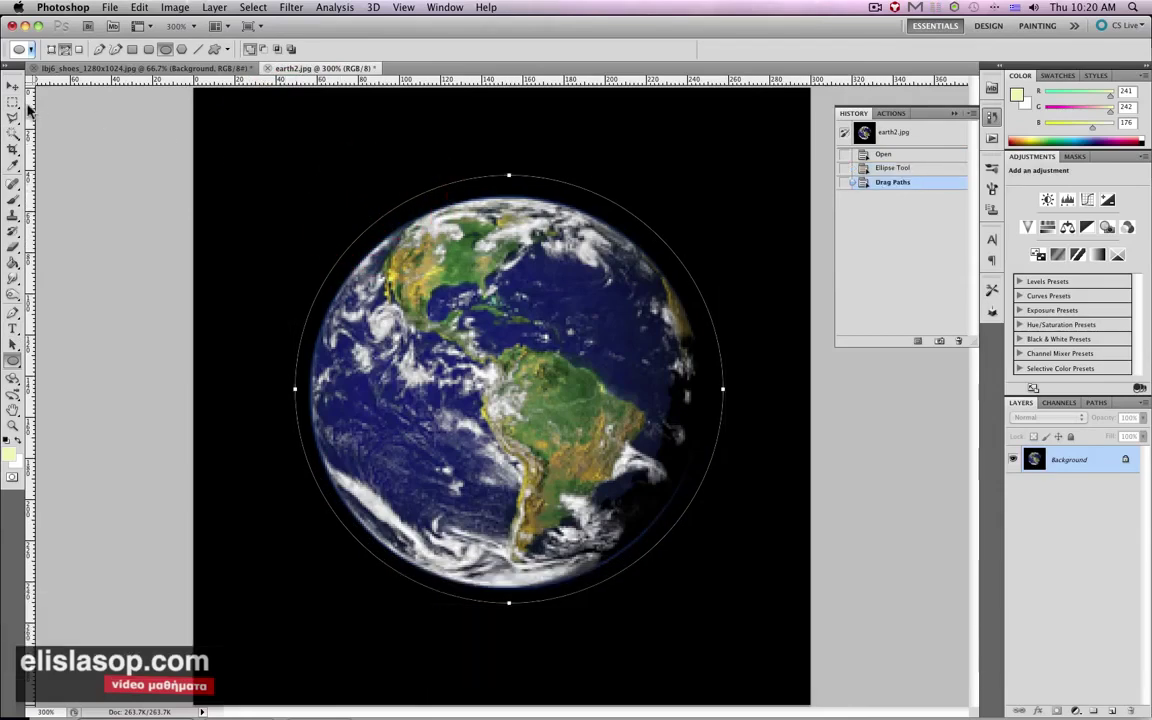
# Start type on the circular path at the globe's upper-left side, using the Impact font at 10 pt
pyautogui.click(12, 328)
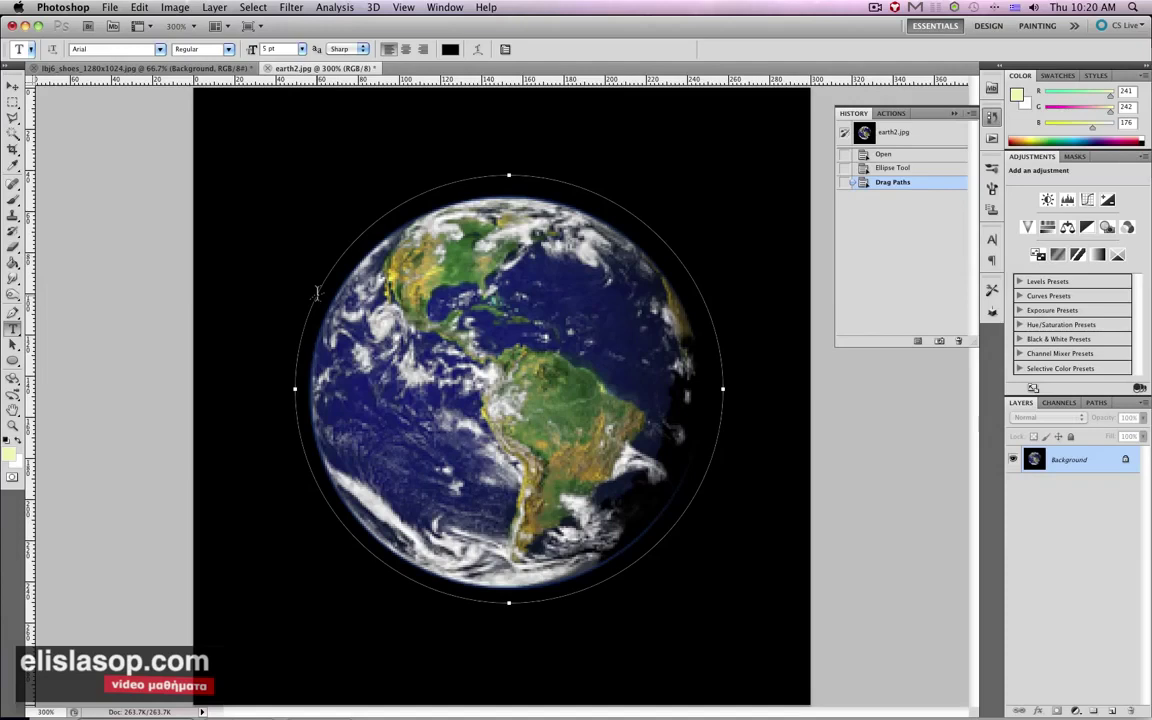
pyautogui.click(316, 292)
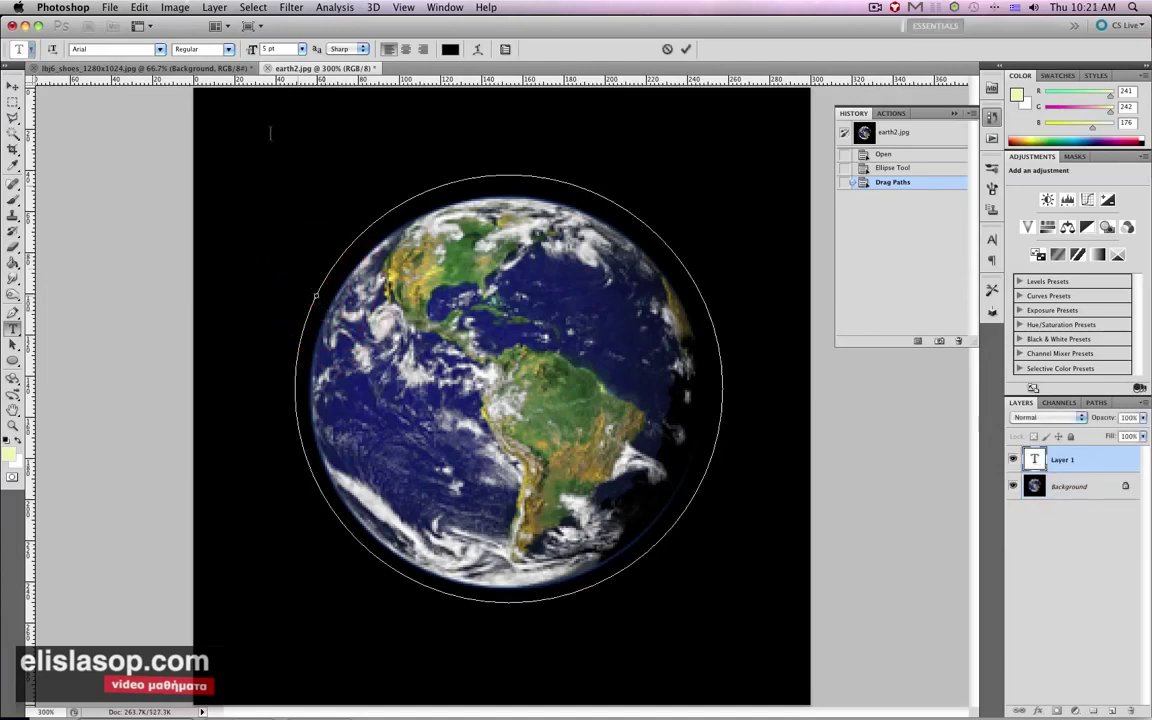
pyautogui.click(53, 49)
pyautogui.write('Impact')
pyautogui.press('Return')
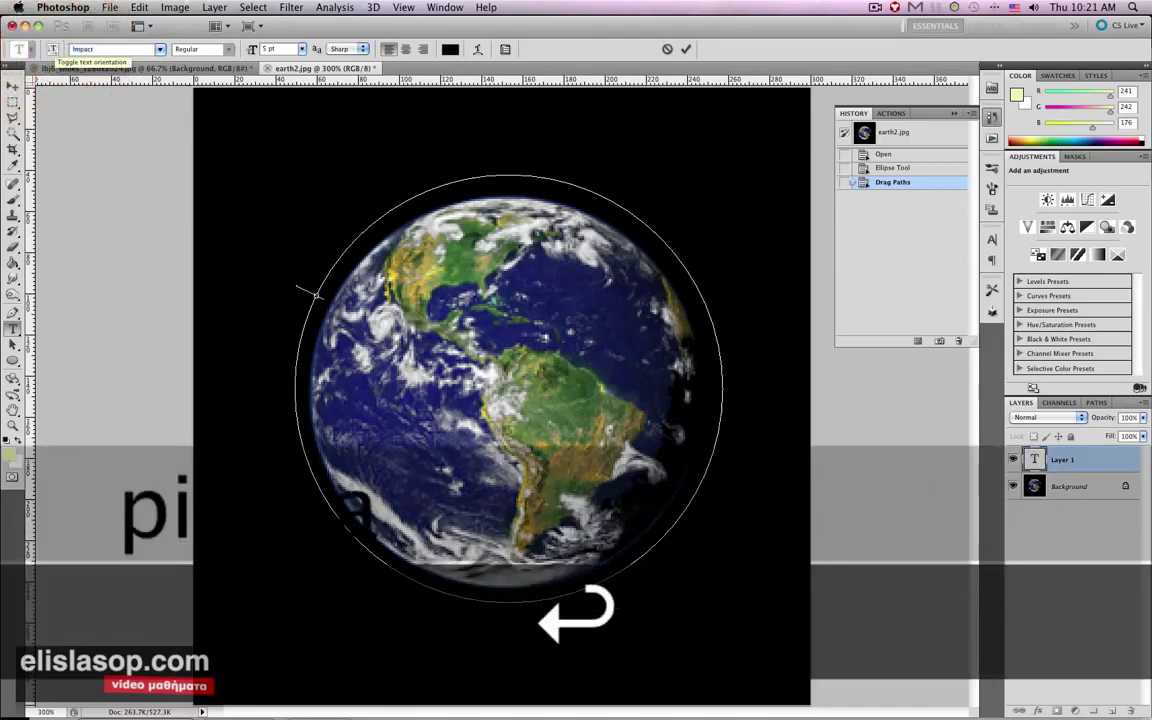
pyautogui.click(234, 50)
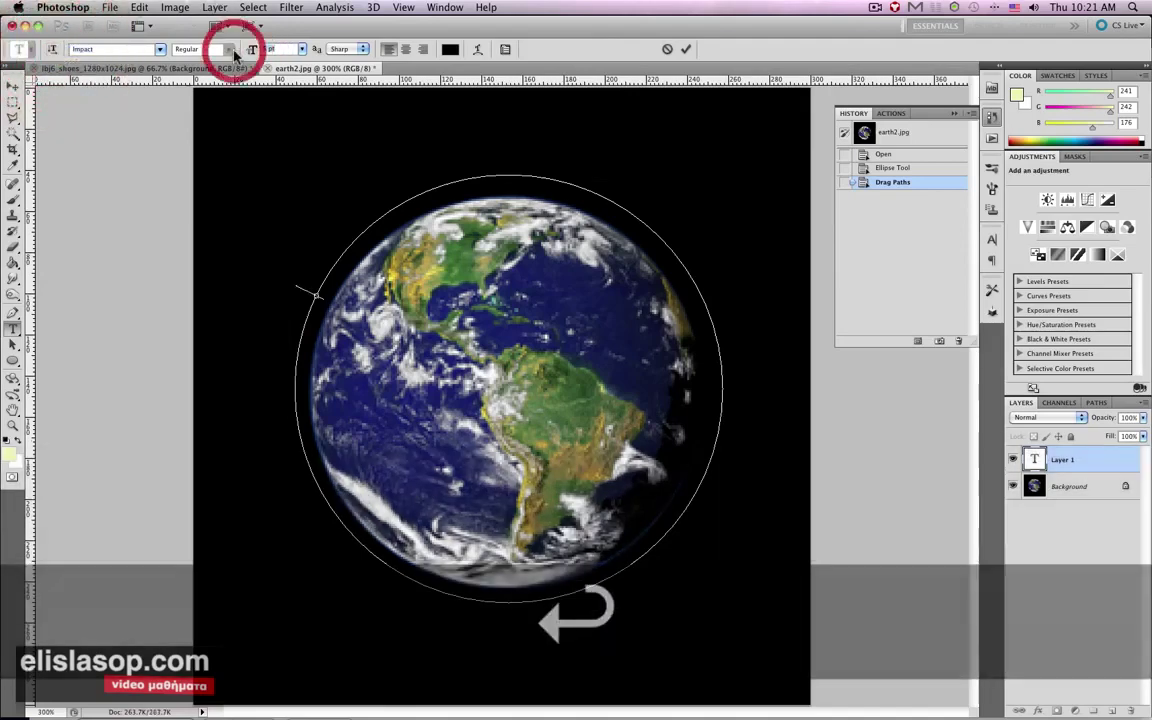
pyautogui.write('10')
pyautogui.press('Return')
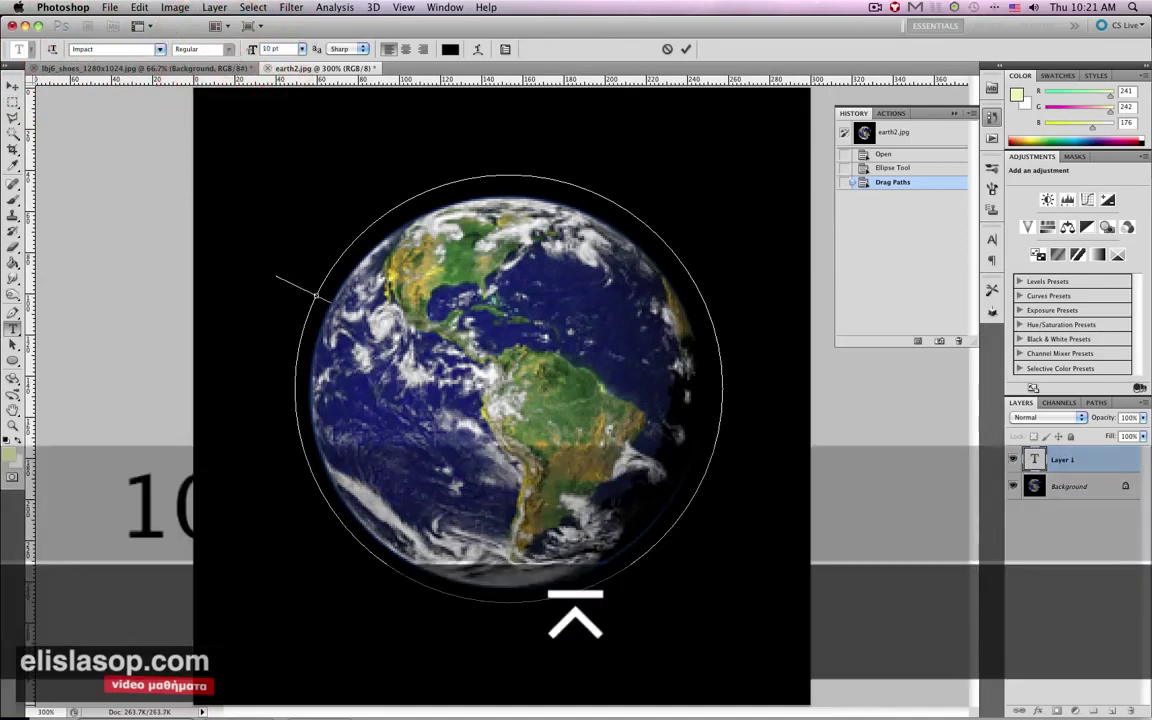
# Set the text color to yellow-green, d3e369
pyautogui.click(449, 51)
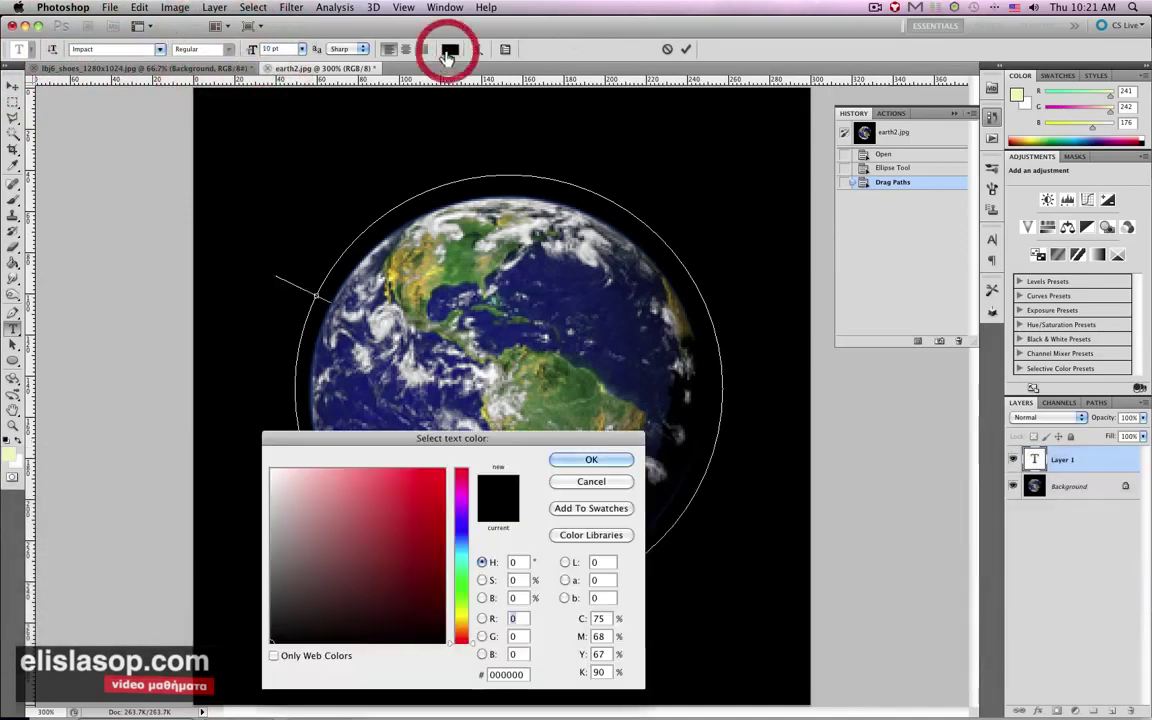
pyautogui.click(461, 620)
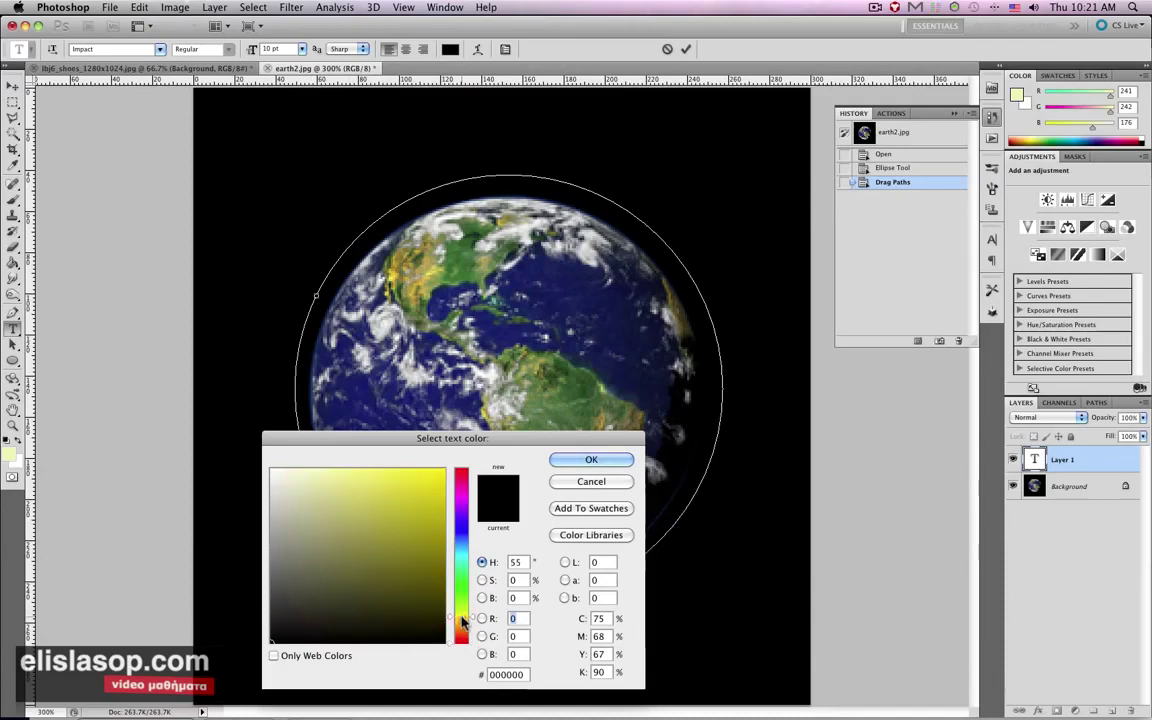
pyautogui.click(443, 465)
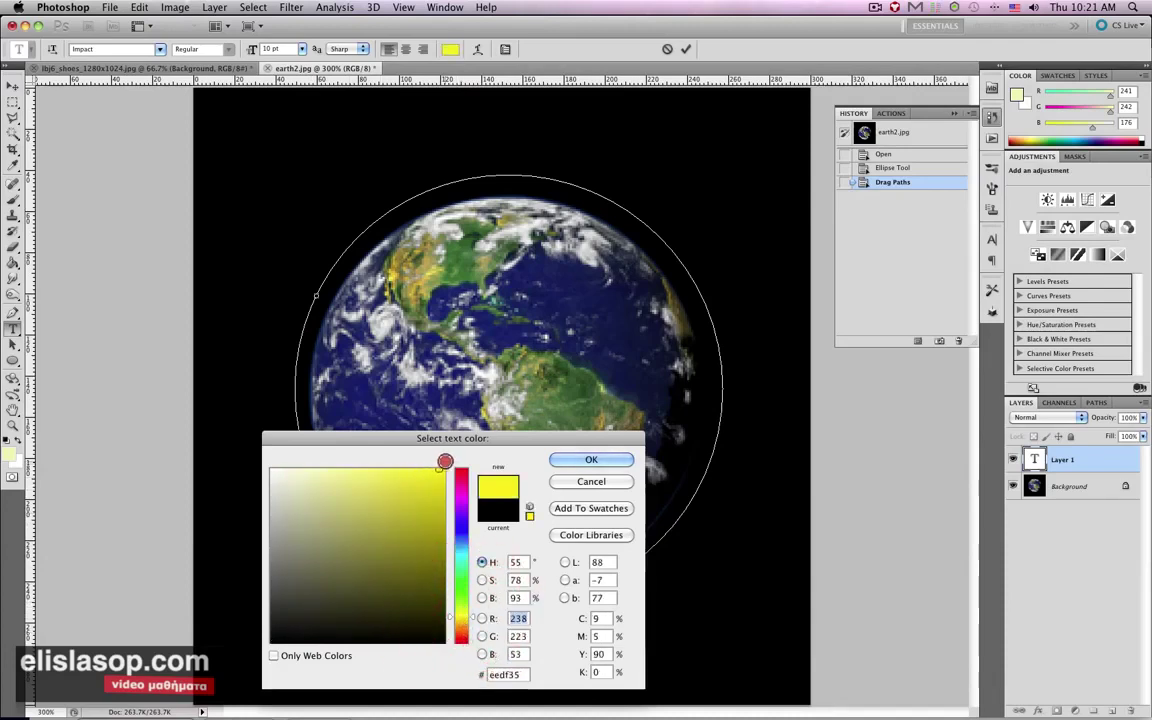
pyautogui.moveTo(443, 465); pyautogui.dragTo(447, 420)
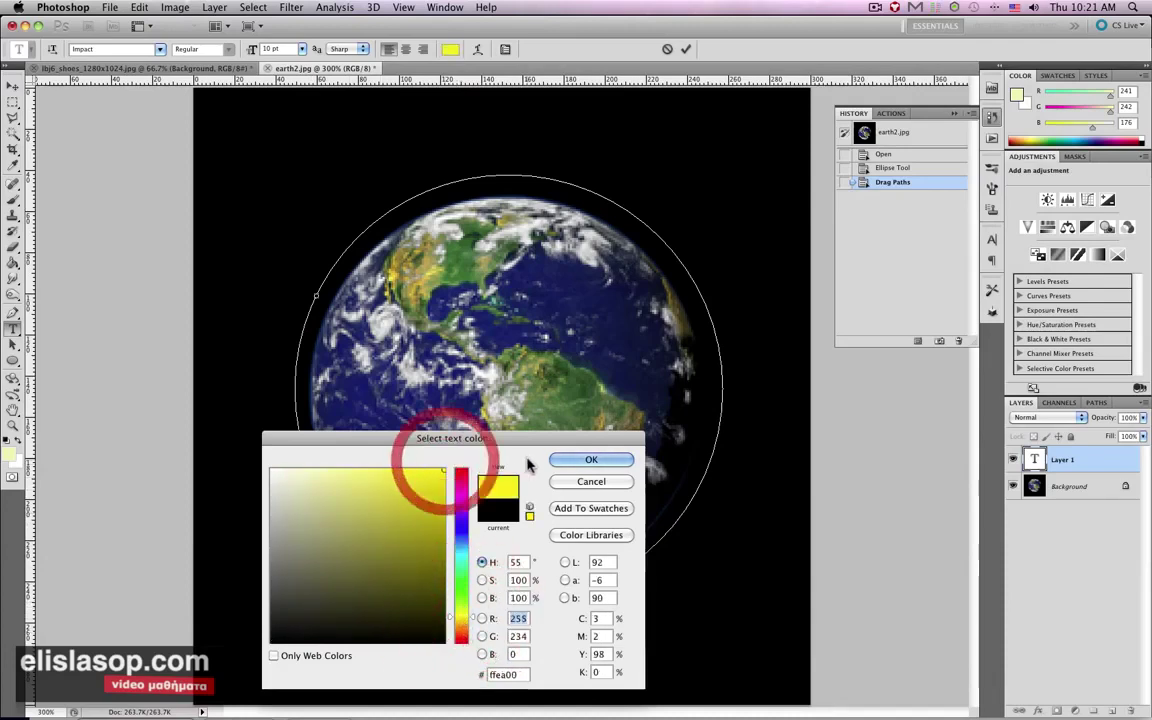
pyautogui.click(436, 266)
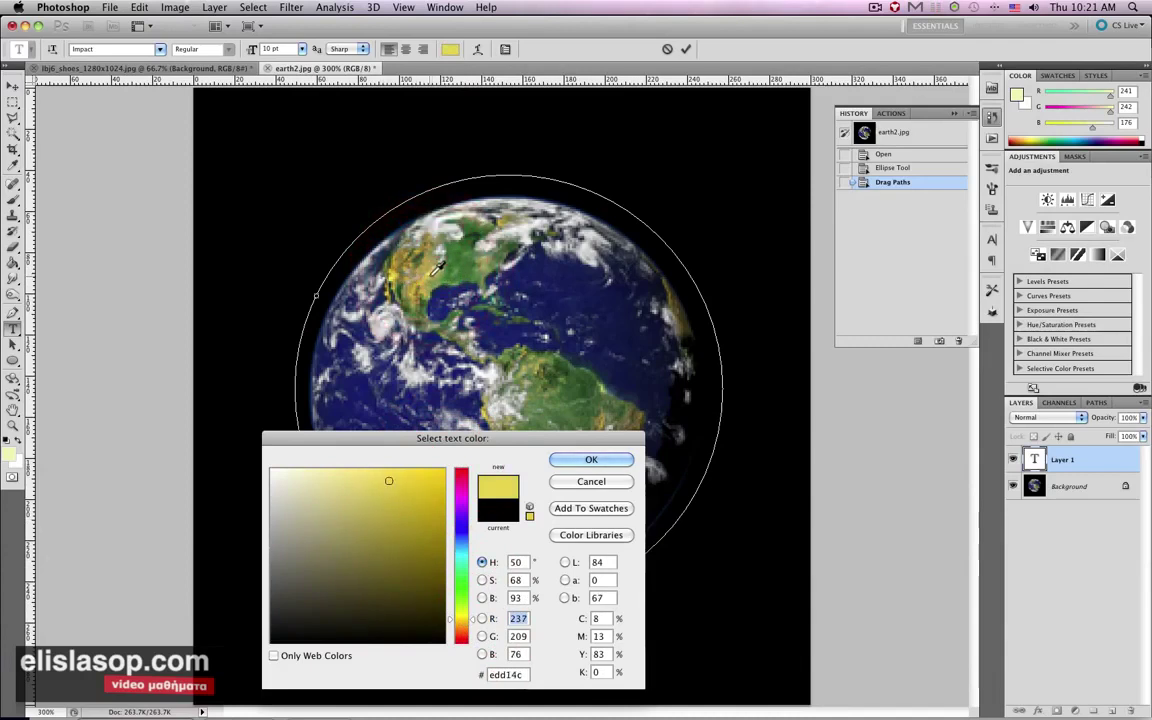
pyautogui.click(352, 252)
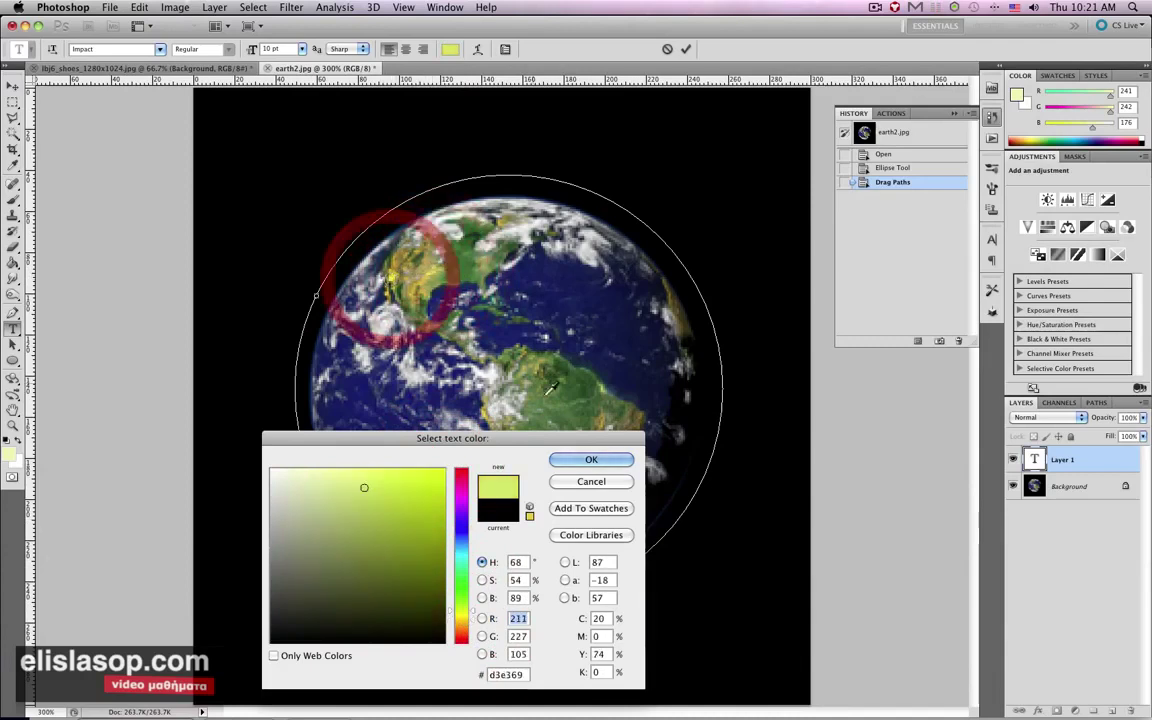
pyautogui.click(588, 460)
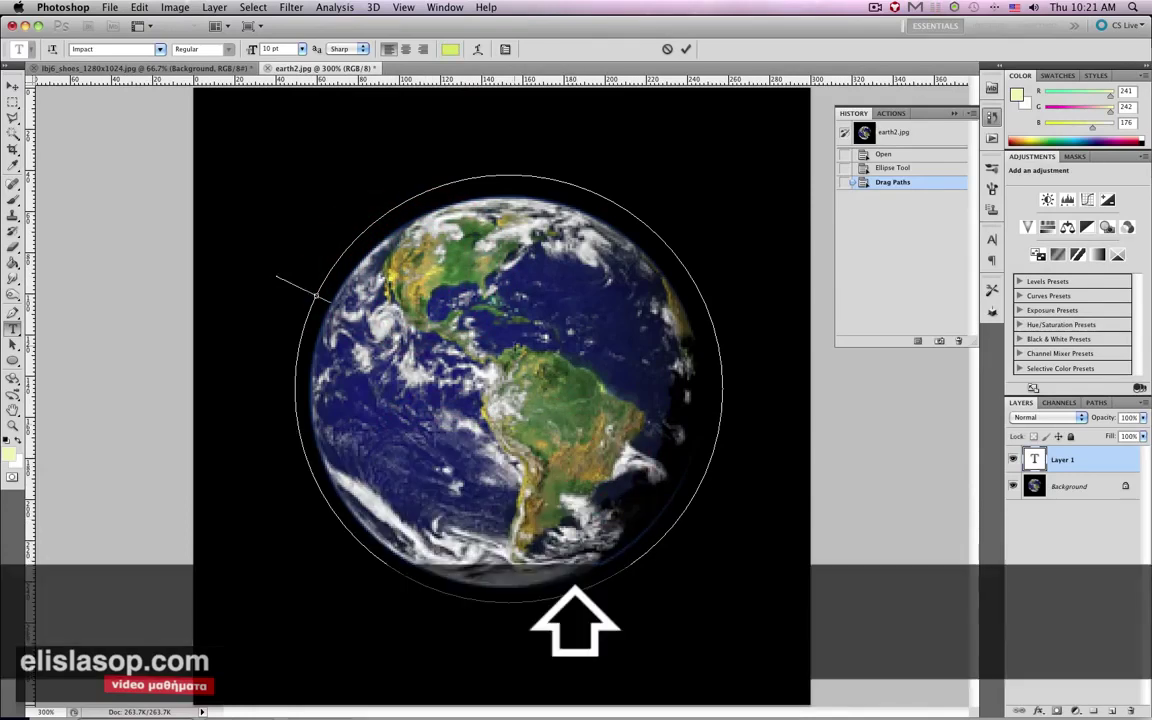
# Enter "WELCOME TO EARTH" as the text along the circular path
pyautogui.write('WELOCME')
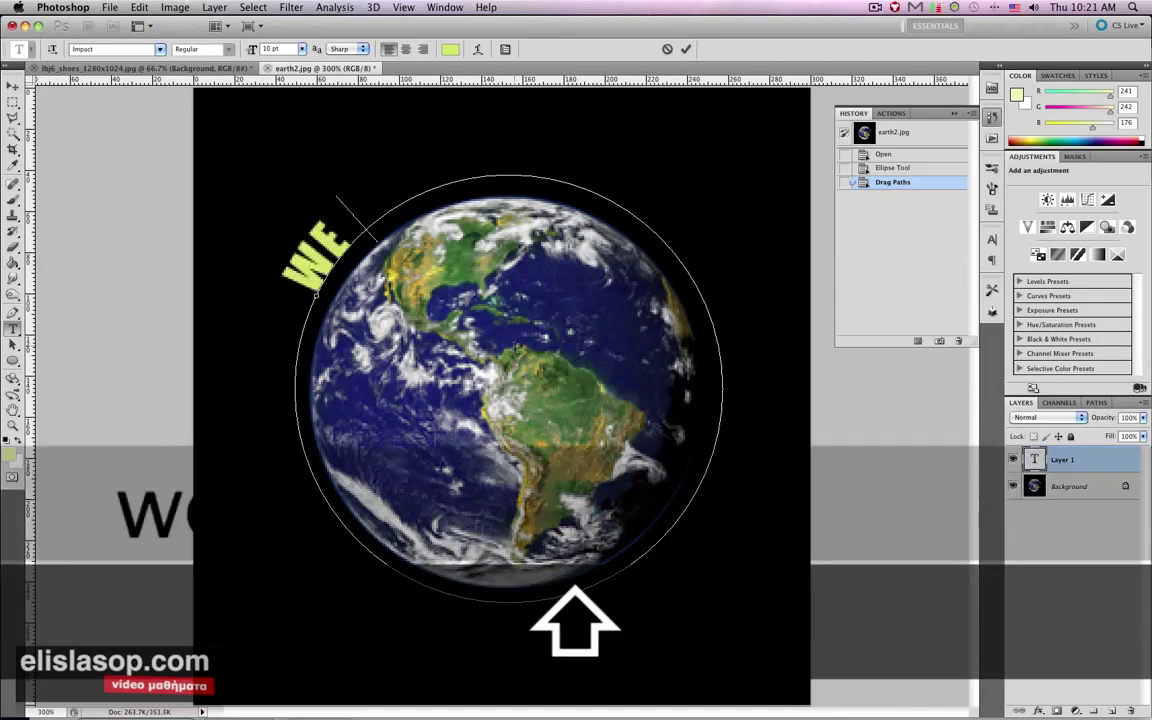
pyautogui.press('BackSpace')
pyautogui.press('BackSpace')
pyautogui.press('BackSpace')
pyautogui.press('BackSpace')
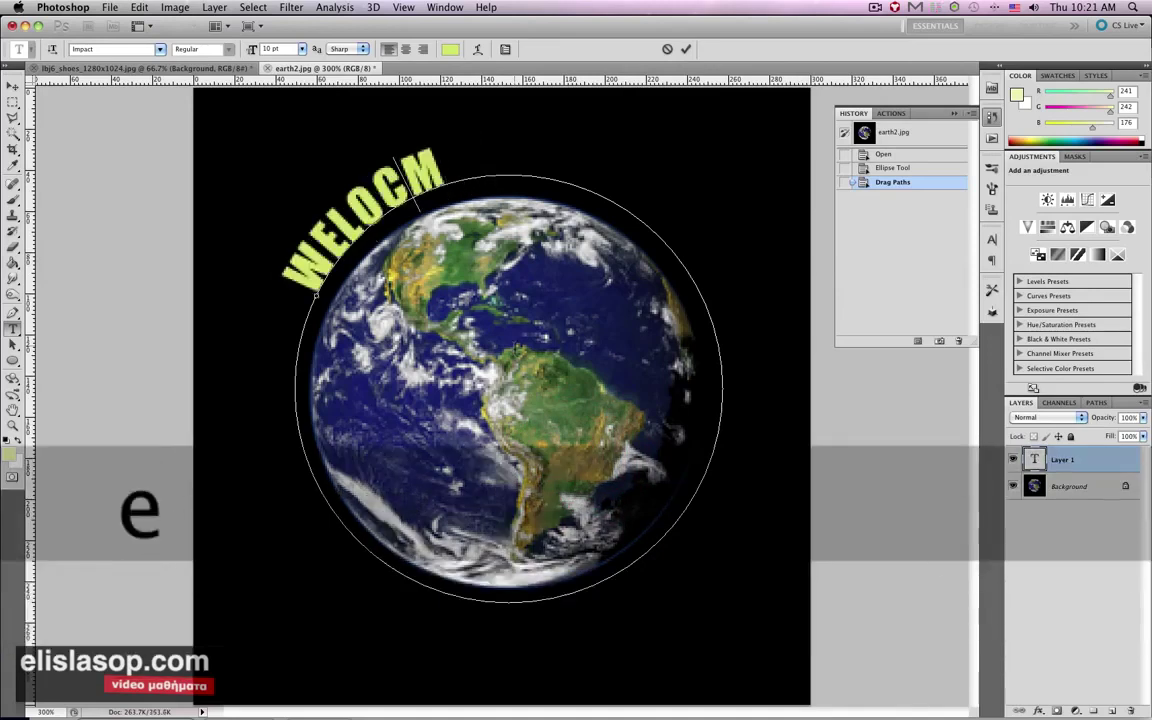
pyautogui.write('COME TO ER')
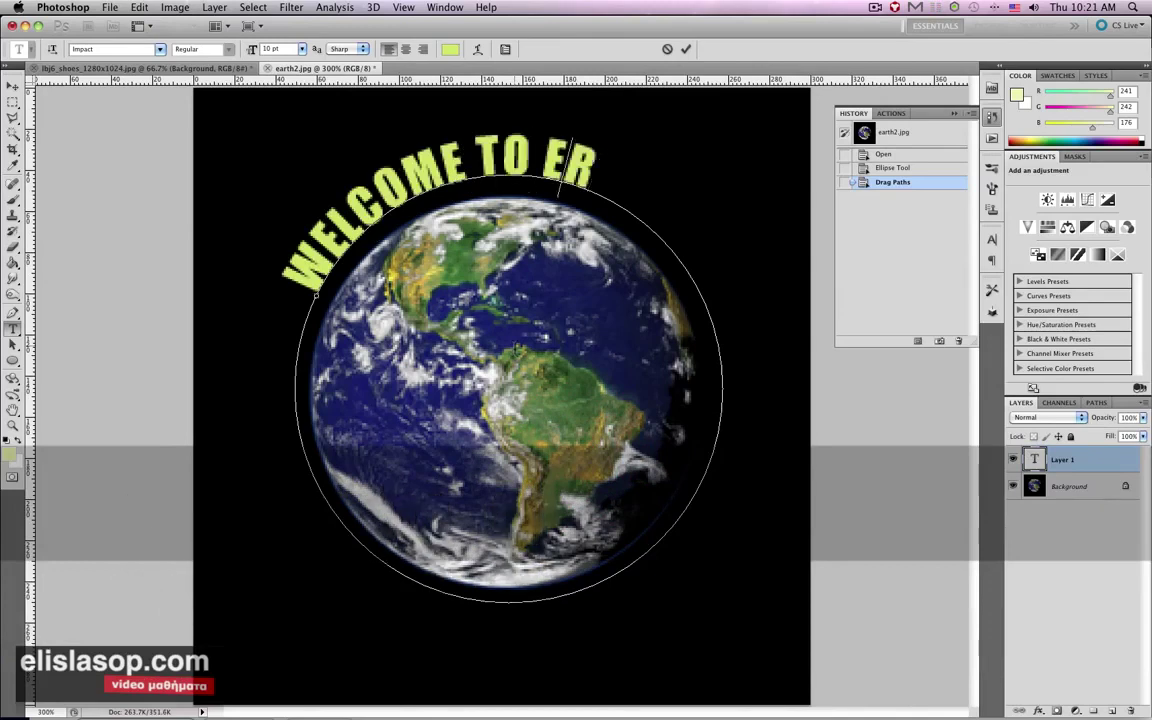
pyautogui.press('BackSpace')
pyautogui.write('A')
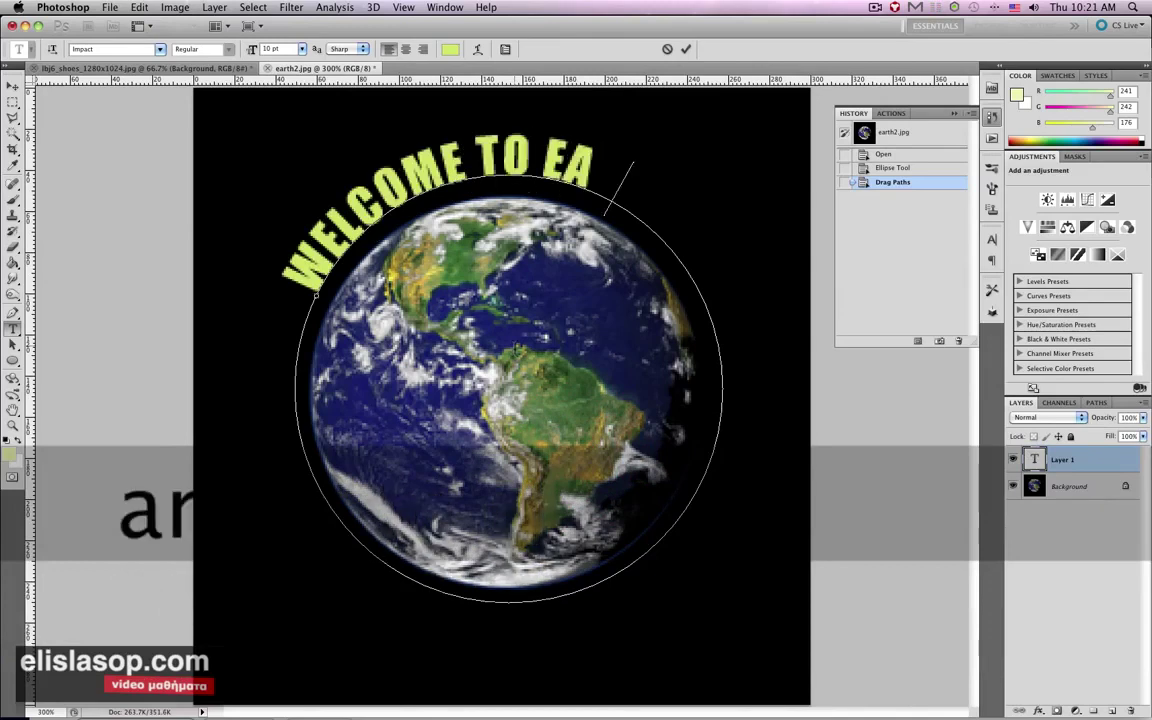
pyautogui.write('RTH')
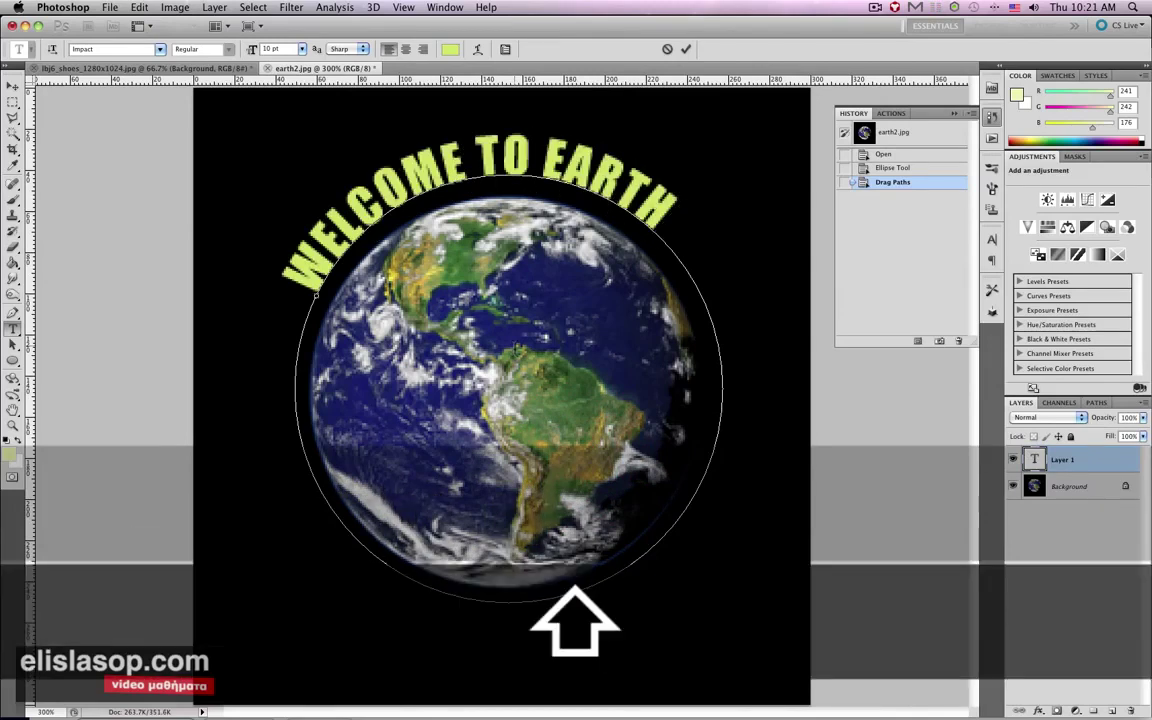
pyautogui.write(' I HAVE A NICE DAY')
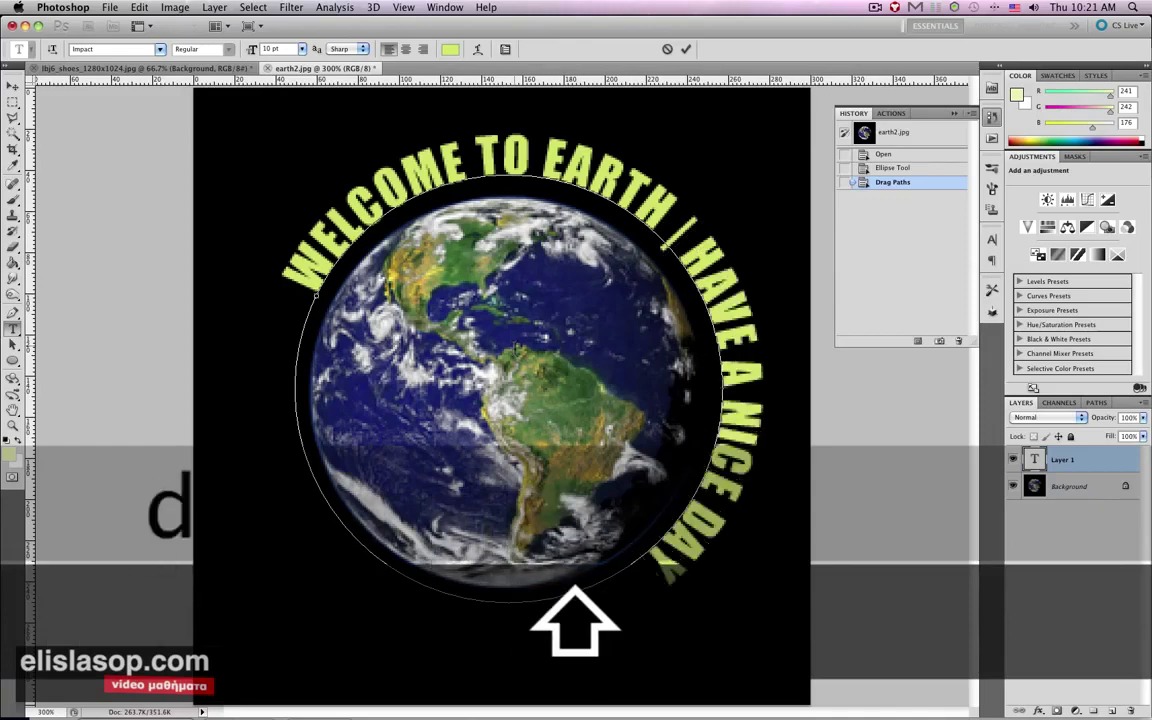
pyautogui.write('!')
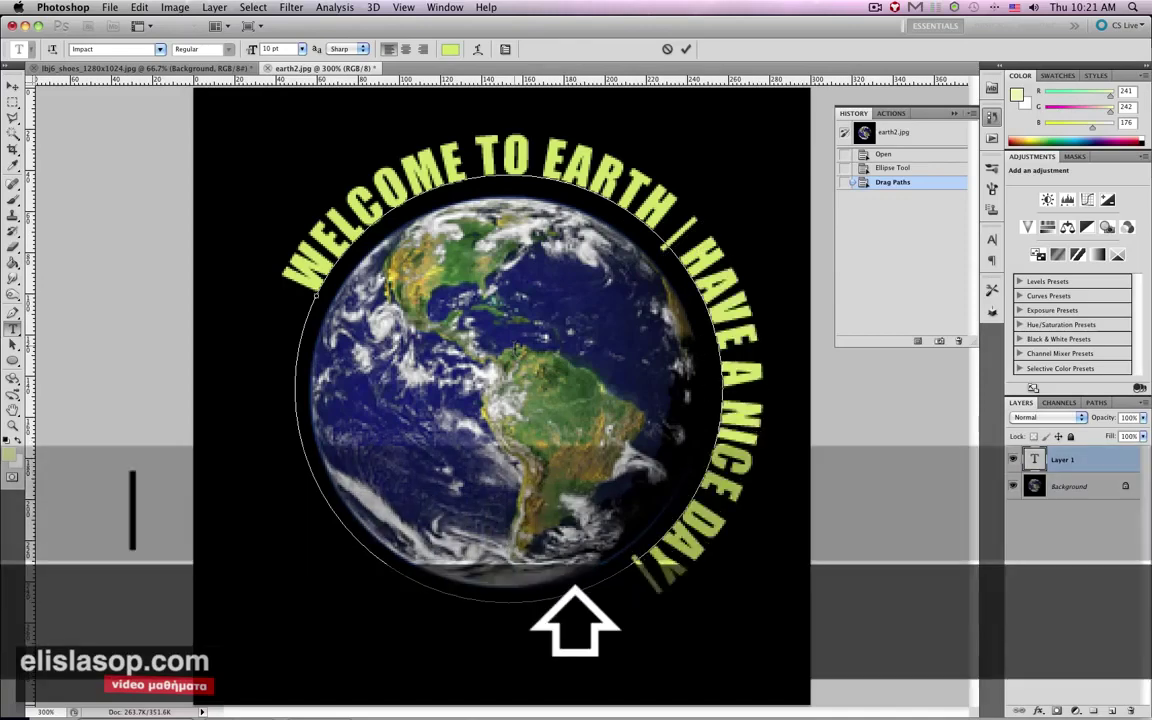
pyautogui.write('}')
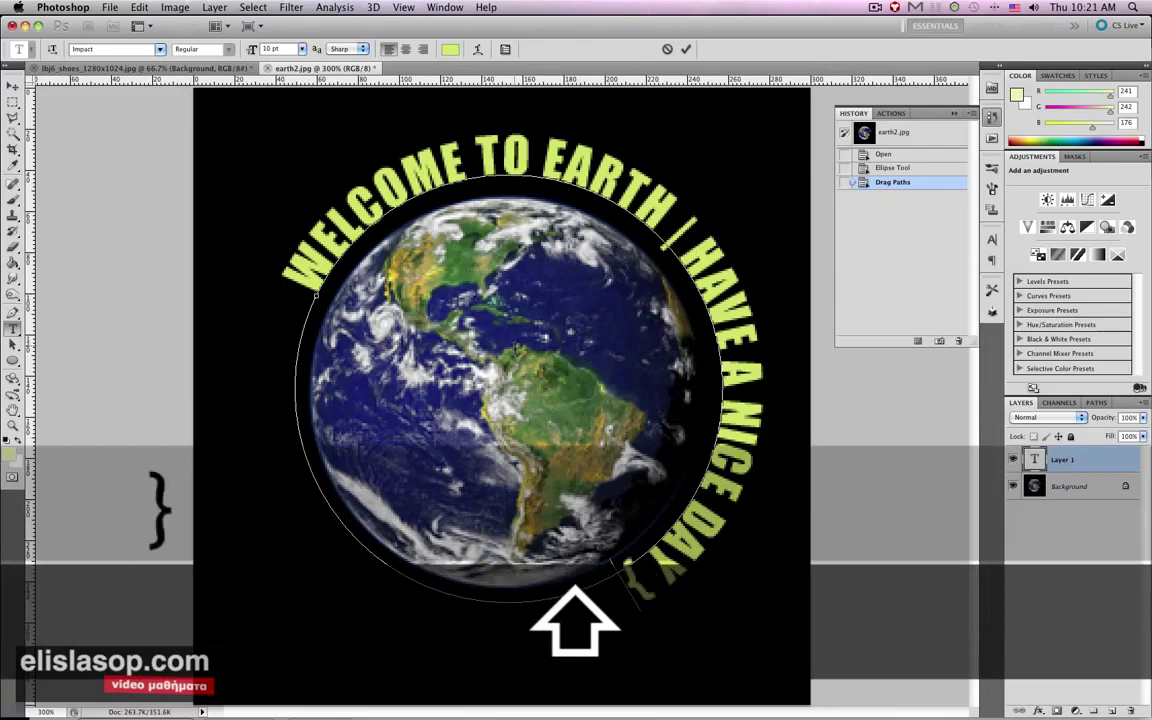
pyautogui.press('BackSpace')
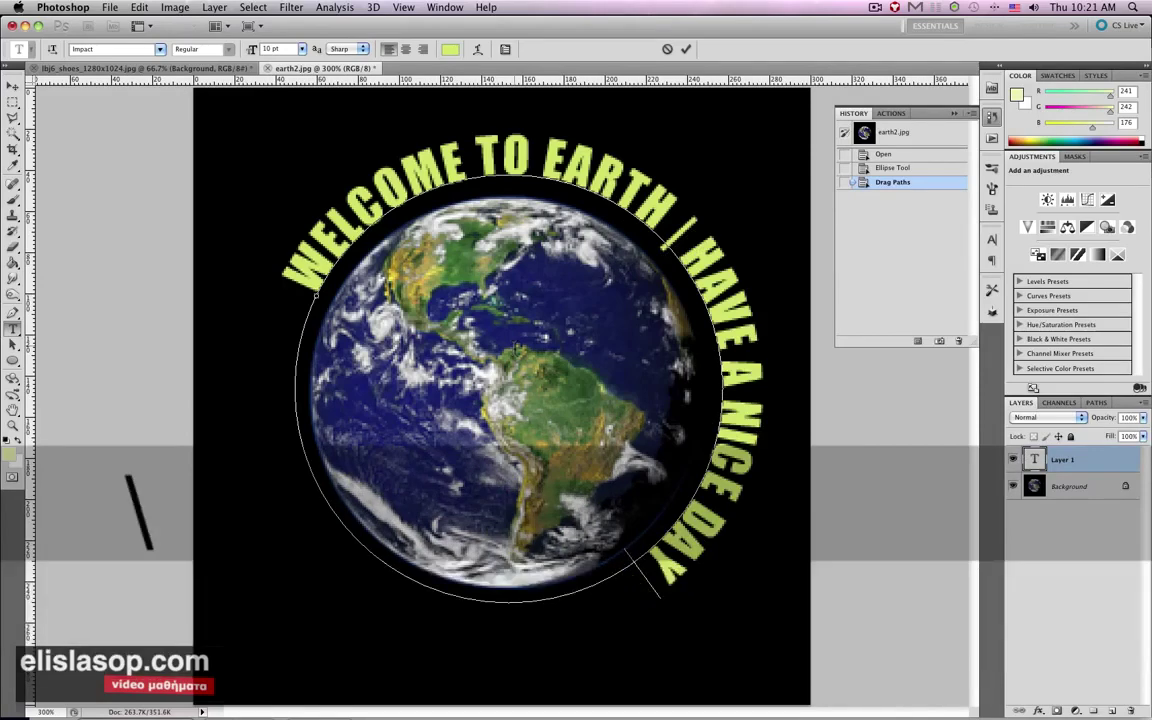
pyautogui.write('! WWW.ELISLAS')
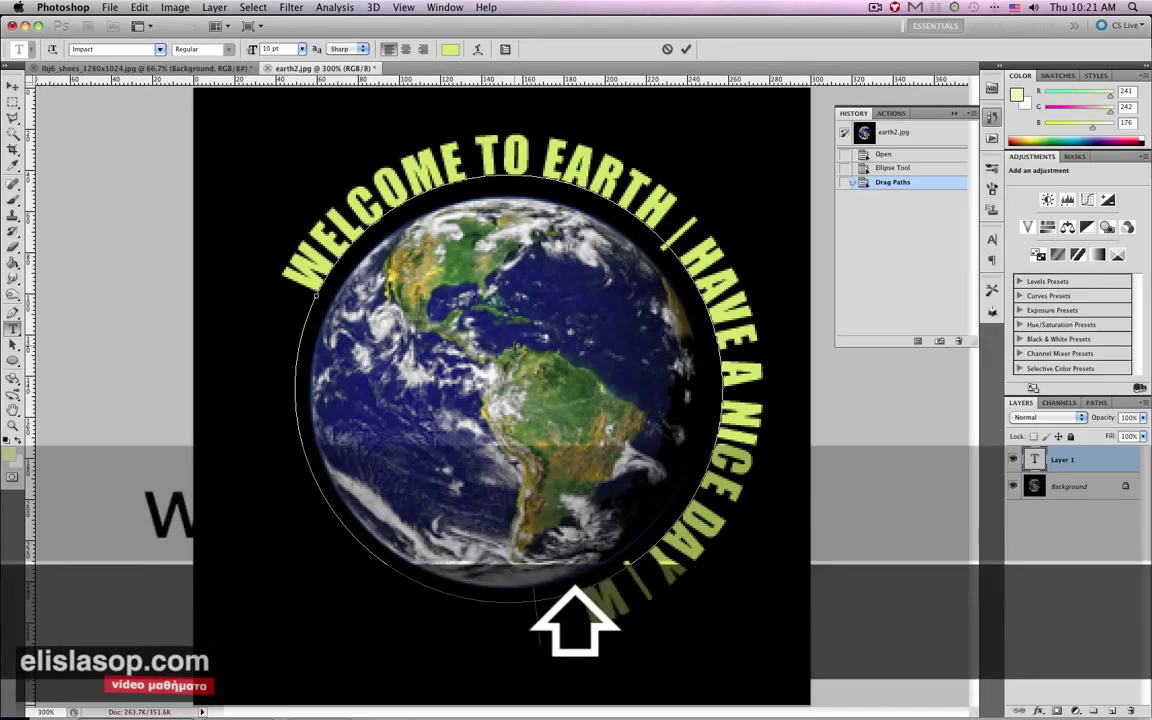
pyautogui.write('OP.COM')
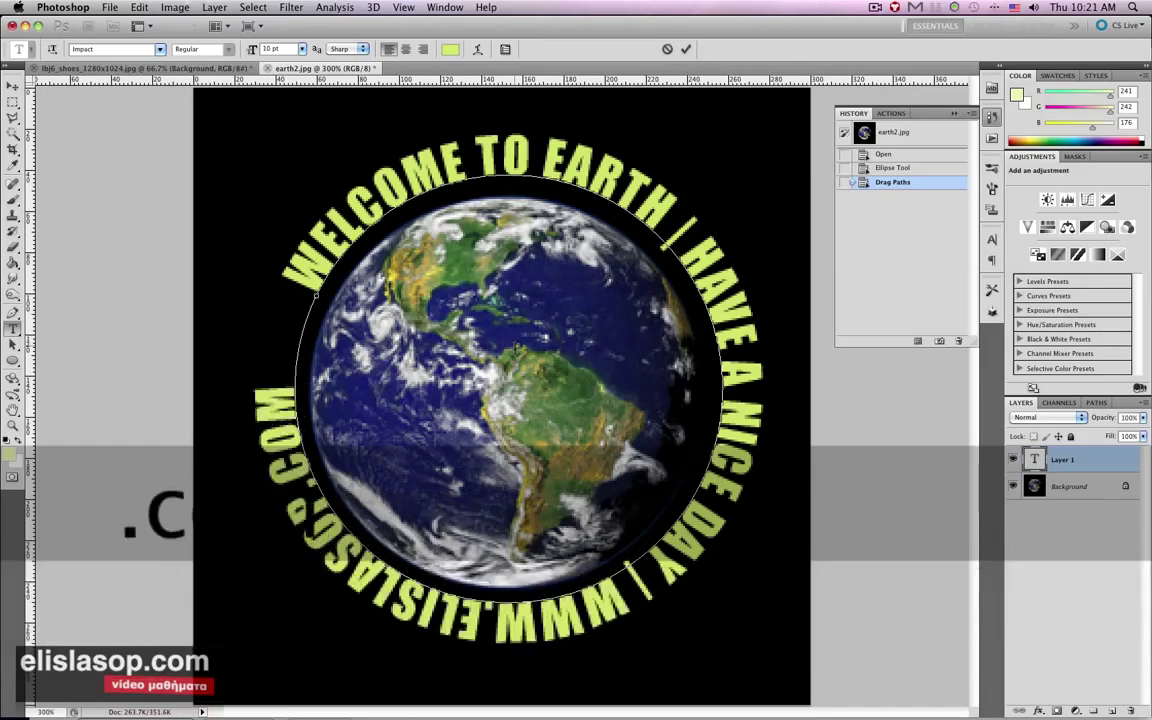
# Set the font size of the entire circular text to 11 pt
pyautogui.press('super')
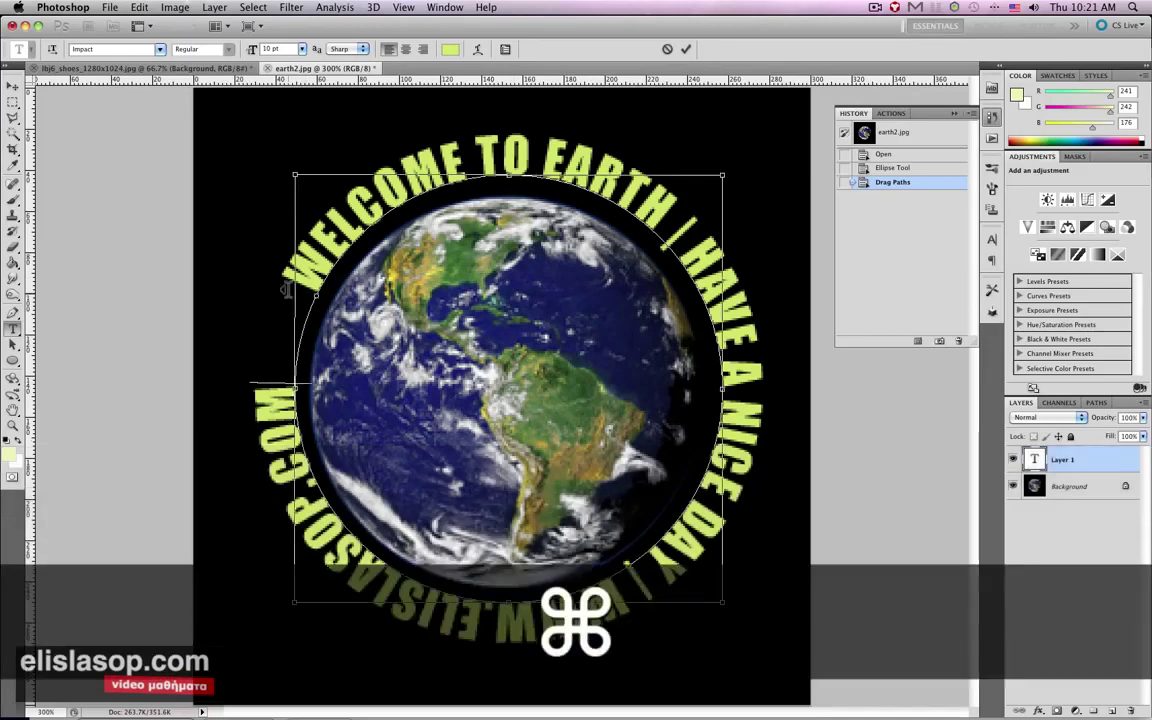
pyautogui.press('super+a')
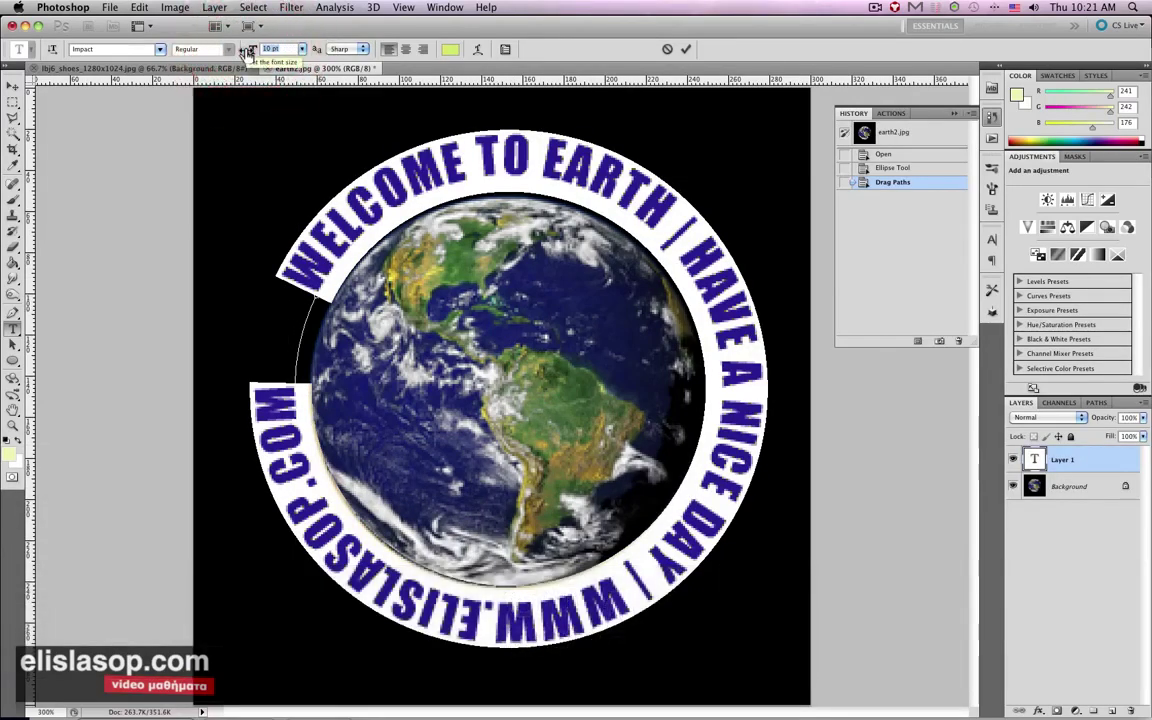
pyautogui.press('Up')
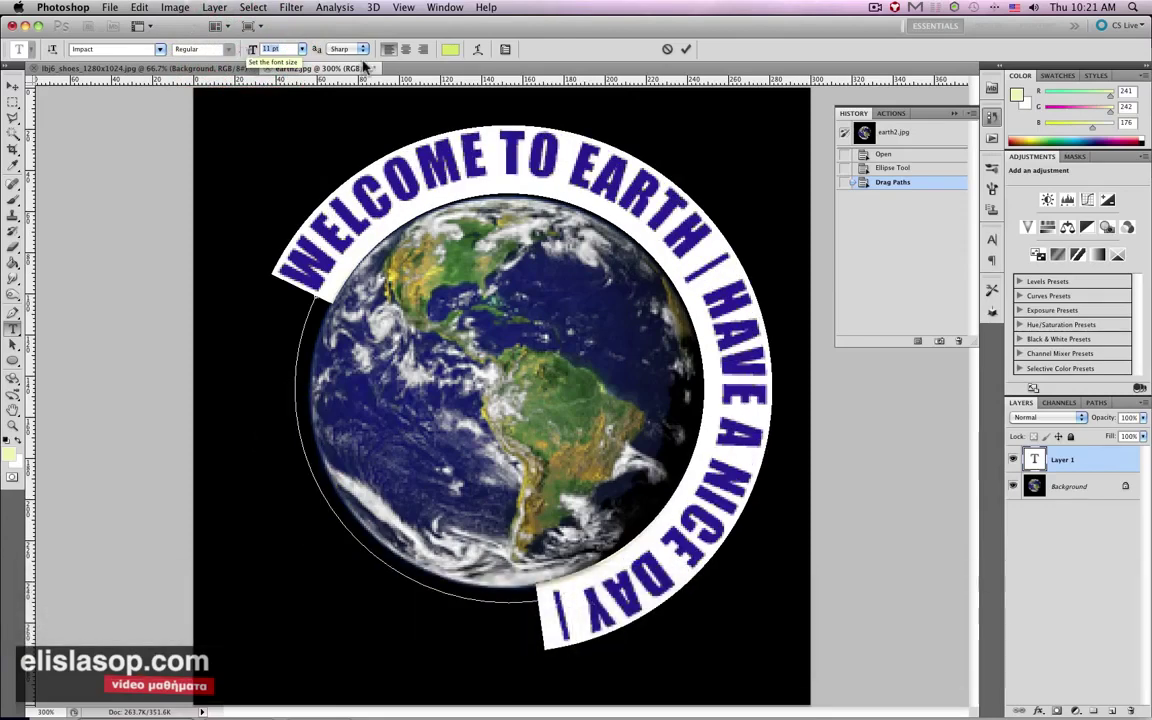
pyautogui.click(316, 177)
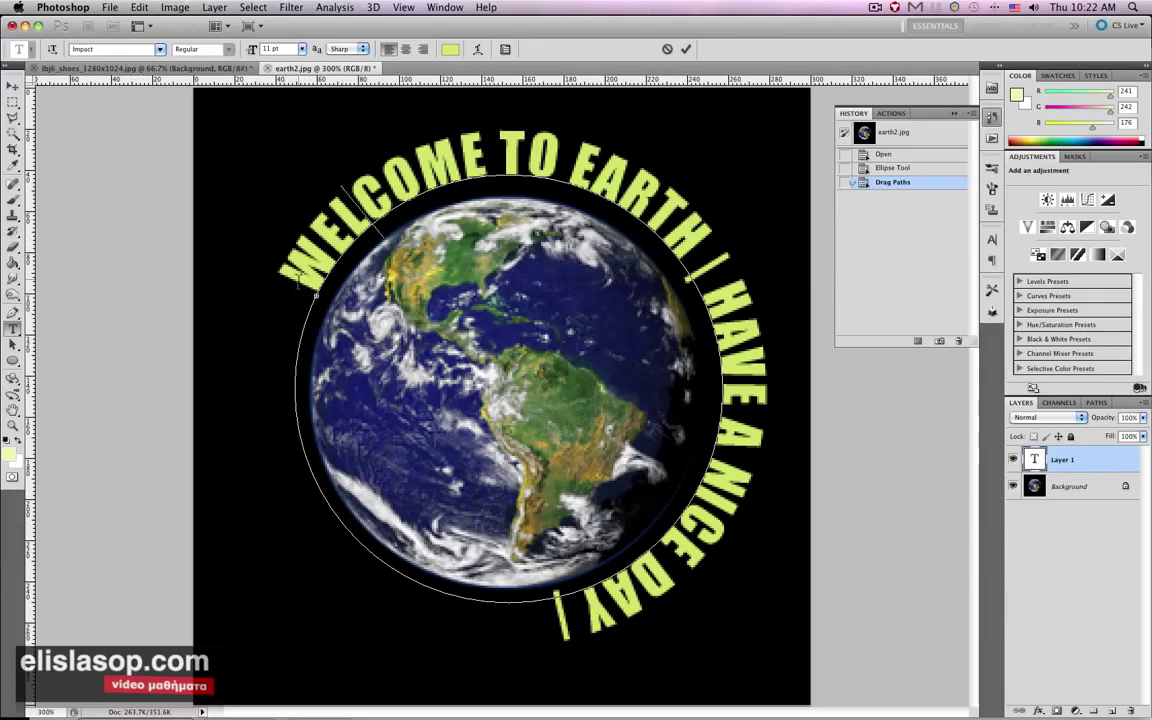
# Tighten the tracking of the entire circular text until the full wording fits around the path
pyautogui.press('super')
pyautogui.press('super+a')
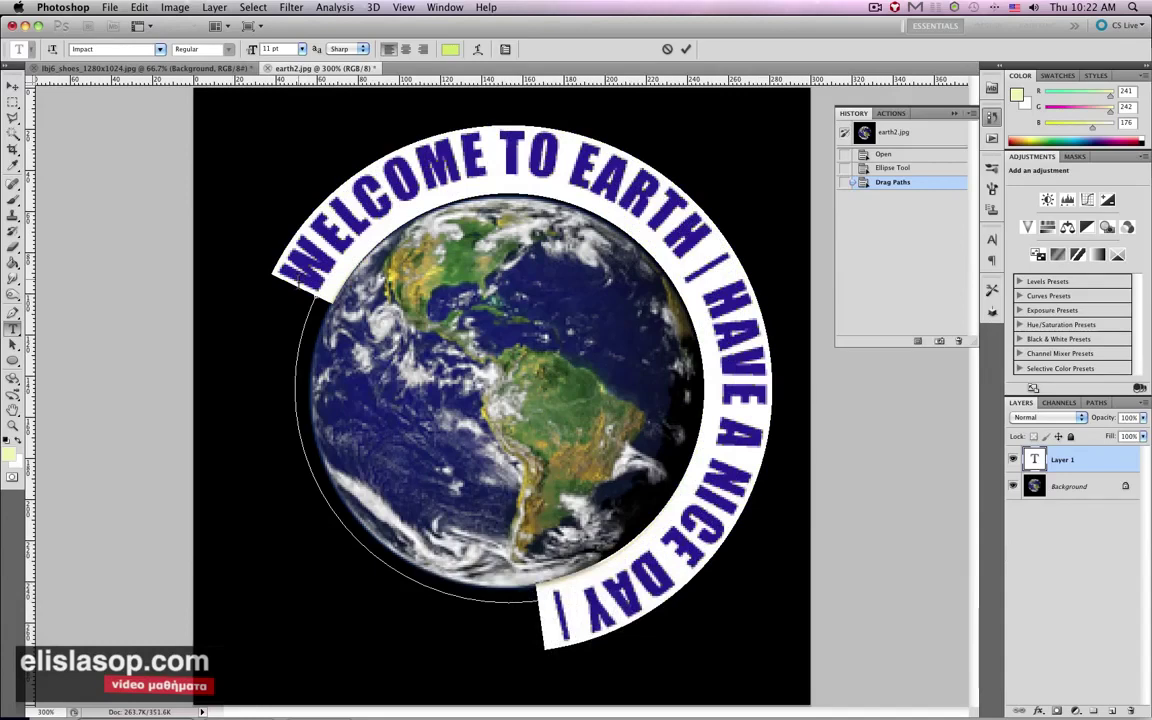
pyautogui.hotkey('alt', 'Right')
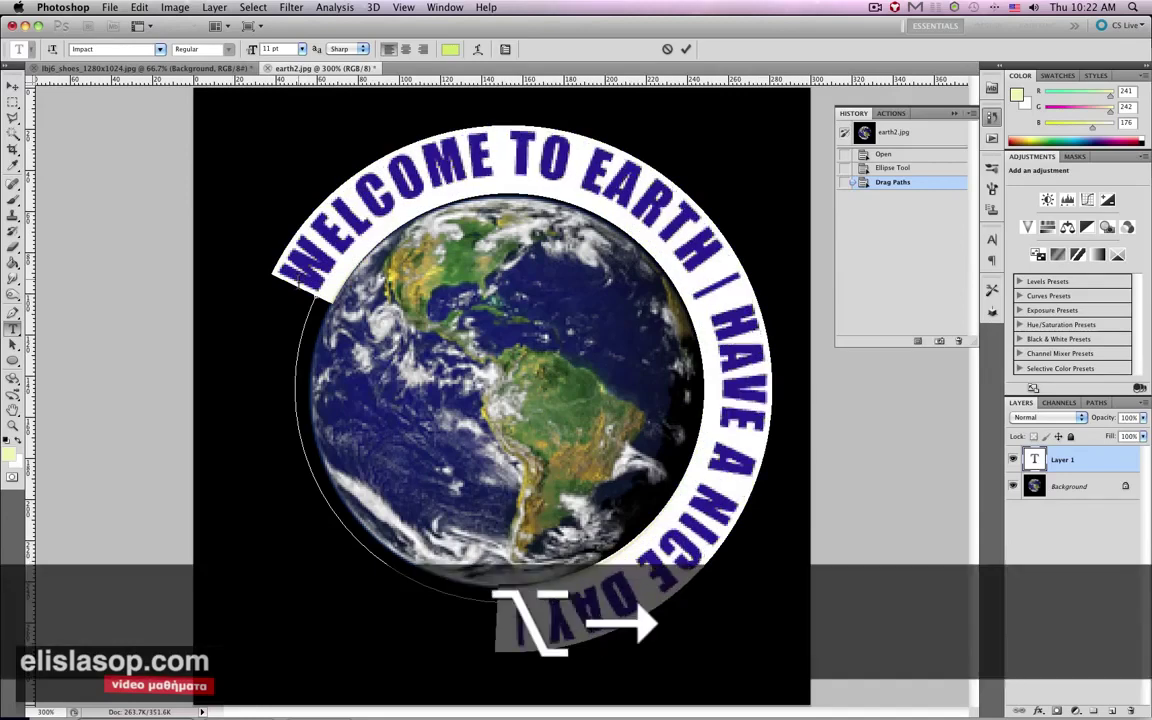
pyautogui.hotkey('alt', 'Left')
pyautogui.hotkey('alt', 'Left')
pyautogui.hotkey('alt', 'Left')
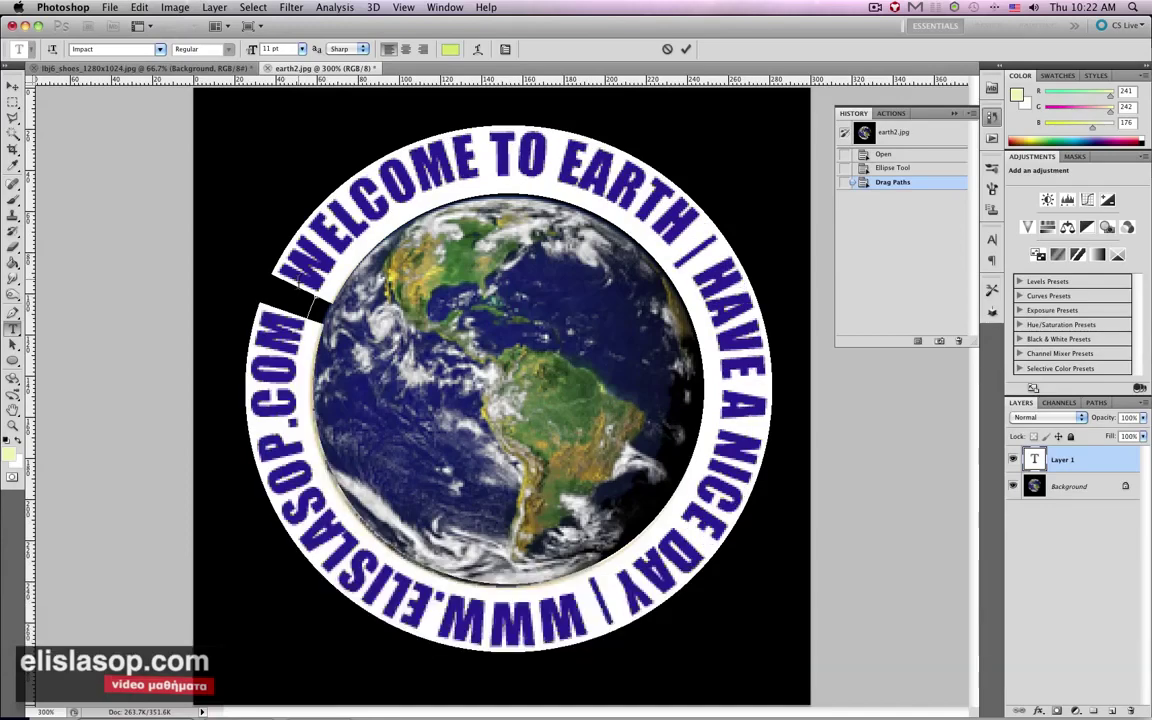
# Widen the tracking of "COM" at the end of the circular text to close the gap before "WELCOME"
pyautogui.moveTo(252, 405); pyautogui.dragTo(242, 290)
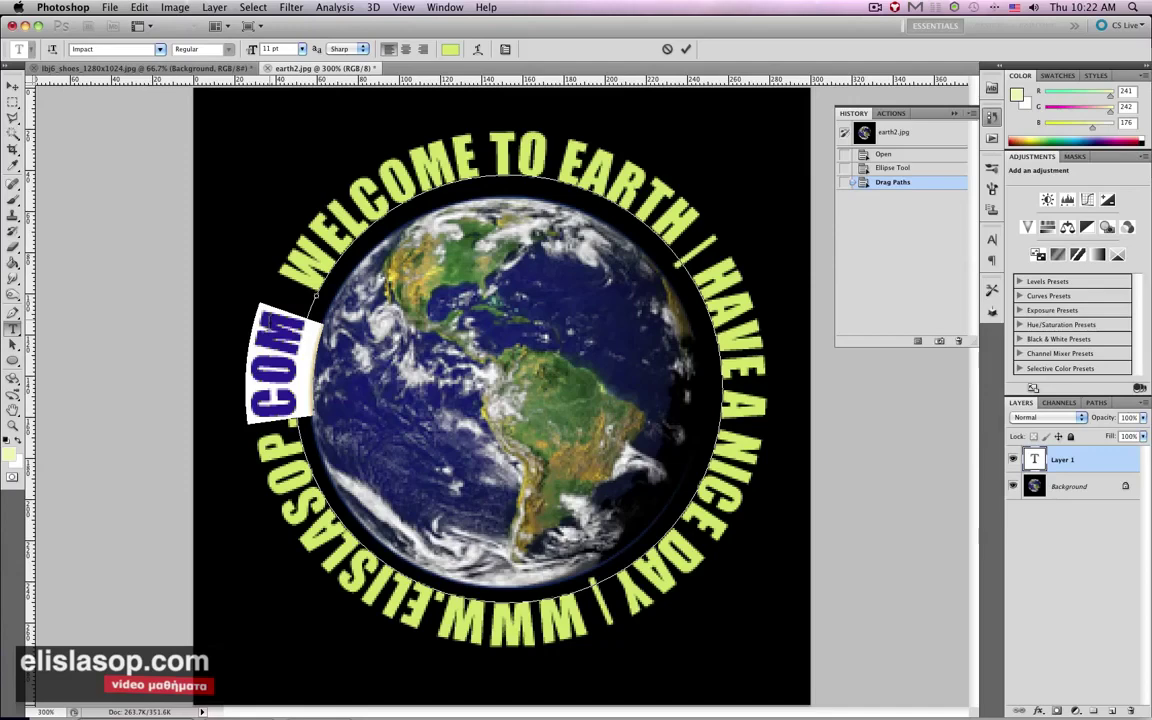
pyautogui.press('alt')
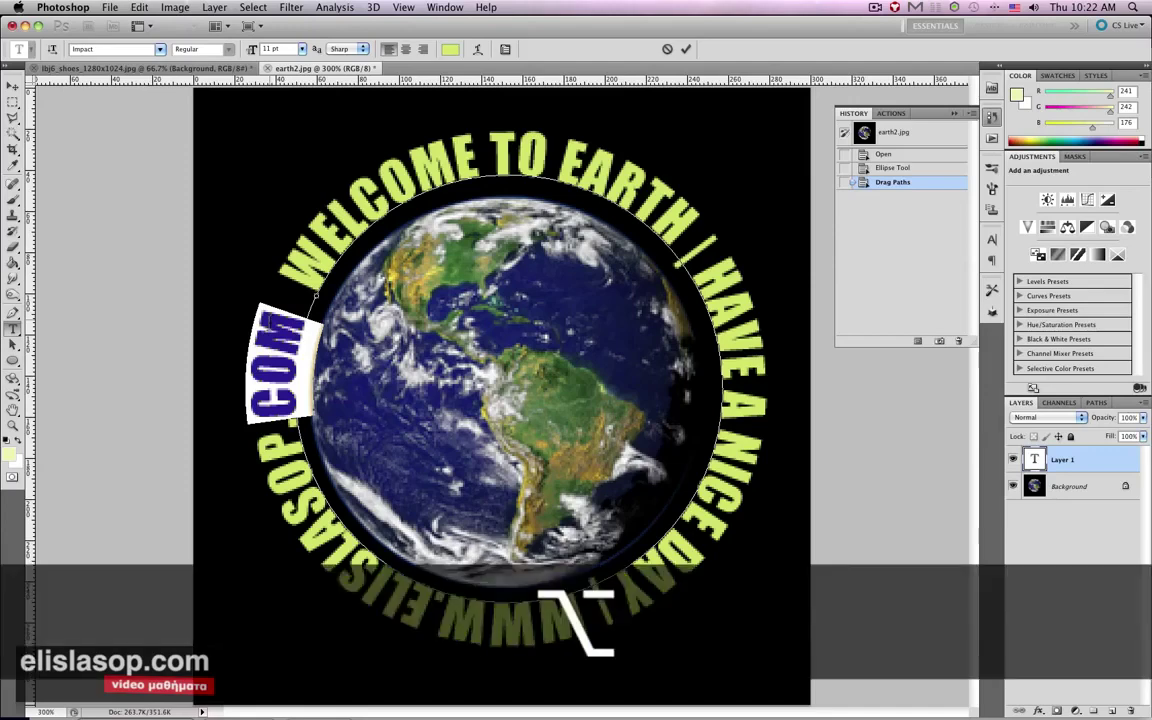
pyautogui.hotkey('alt', 'Right')
pyautogui.hotkey('alt', 'Right')
pyautogui.hotkey('alt', 'Right')
pyautogui.hotkey('alt', 'Right')
pyautogui.hotkey('alt', 'Right')
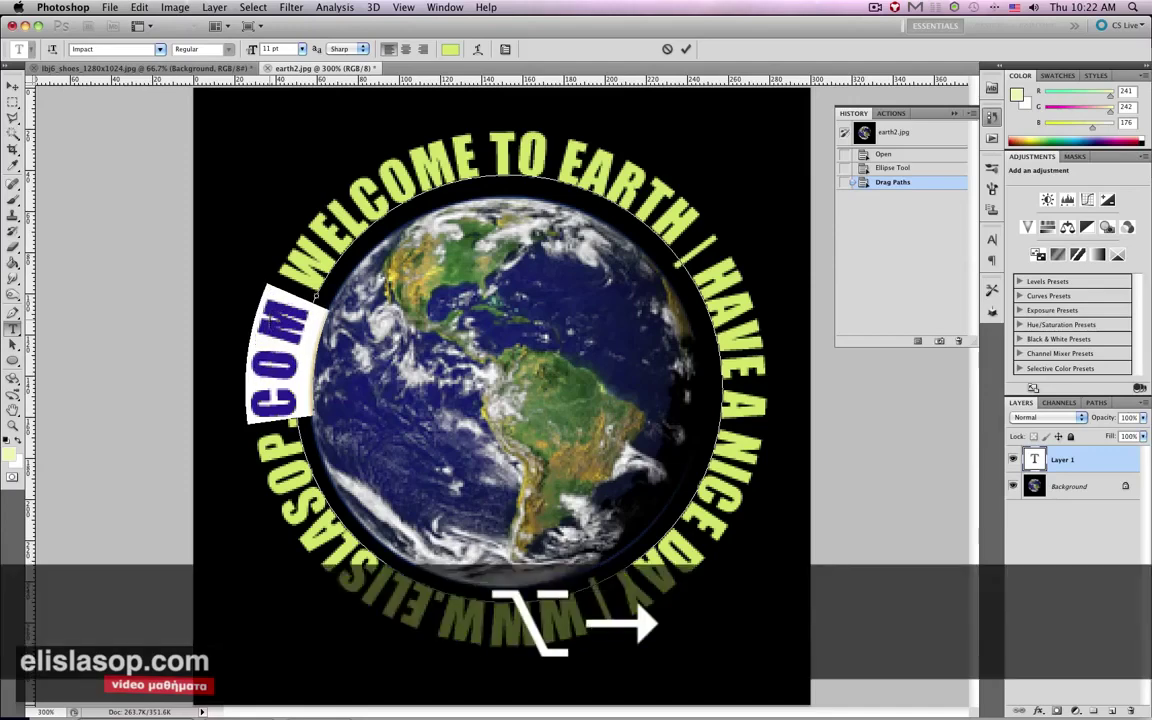
pyautogui.hotkey('alt', 'Right')
pyautogui.hotkey('alt', 'Right')
pyautogui.hotkey('alt', 'Left')
pyautogui.hotkey('alt', 'Left')
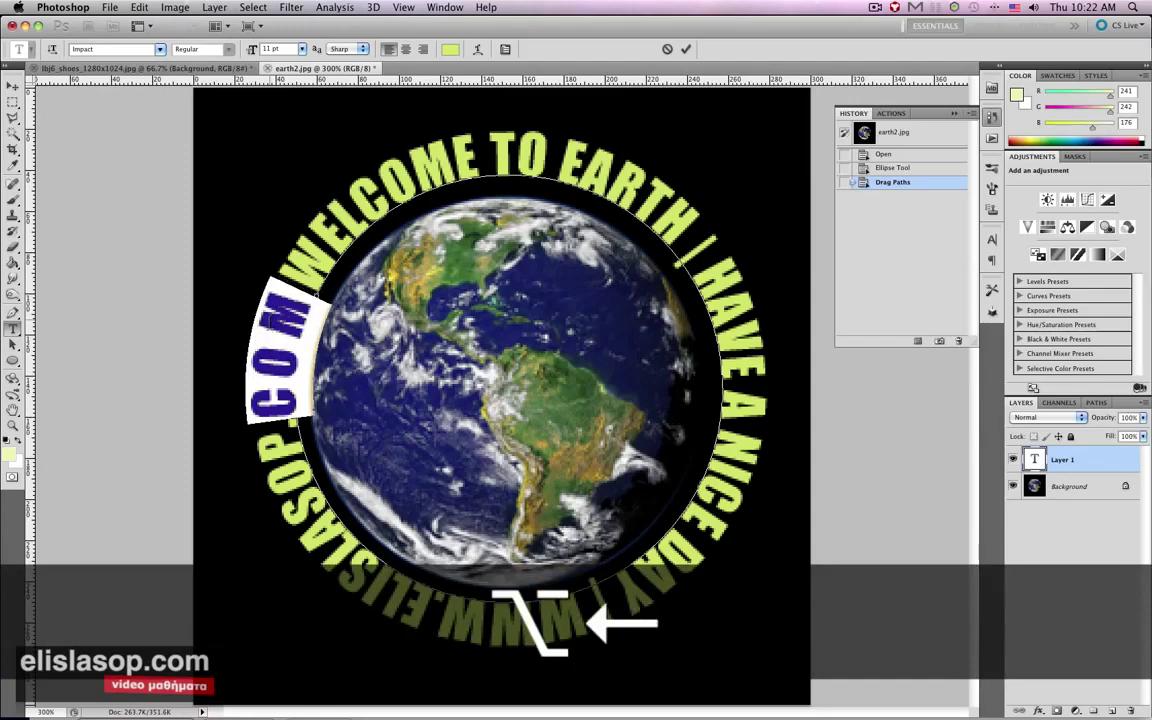
# Recolor the entire circular text to bright saturated yellow and commit the text edit
pyautogui.click(292, 203)
pyautogui.press('super+a')
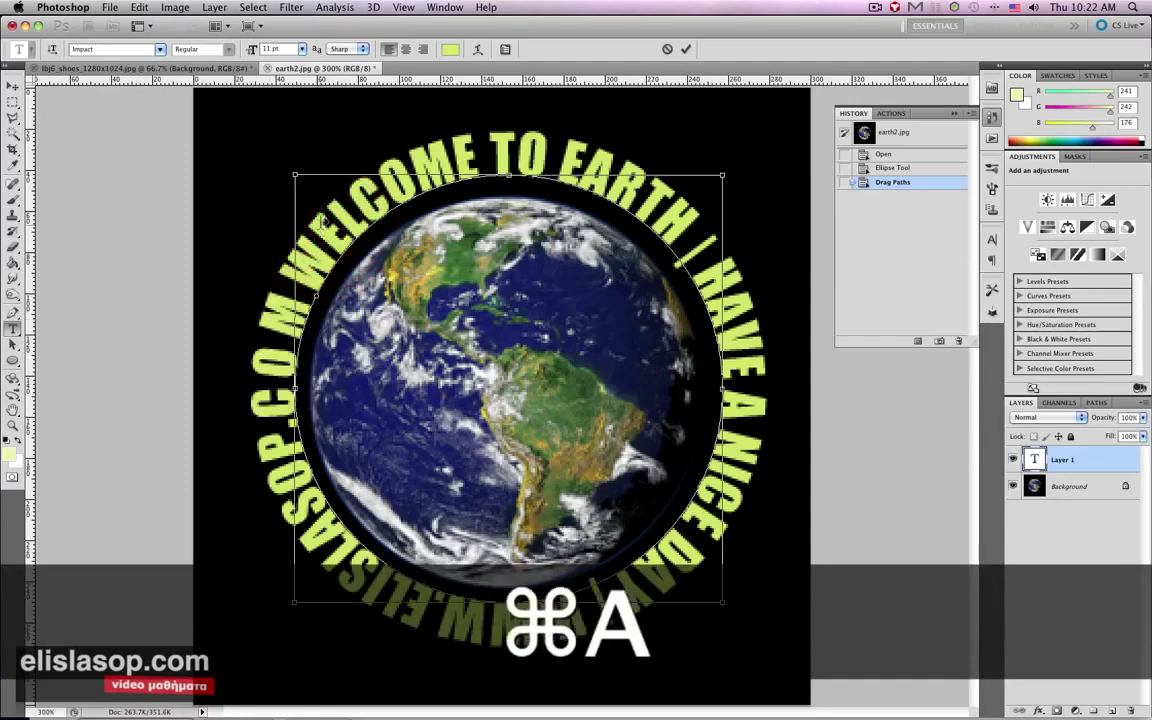
pyautogui.click(450, 49)
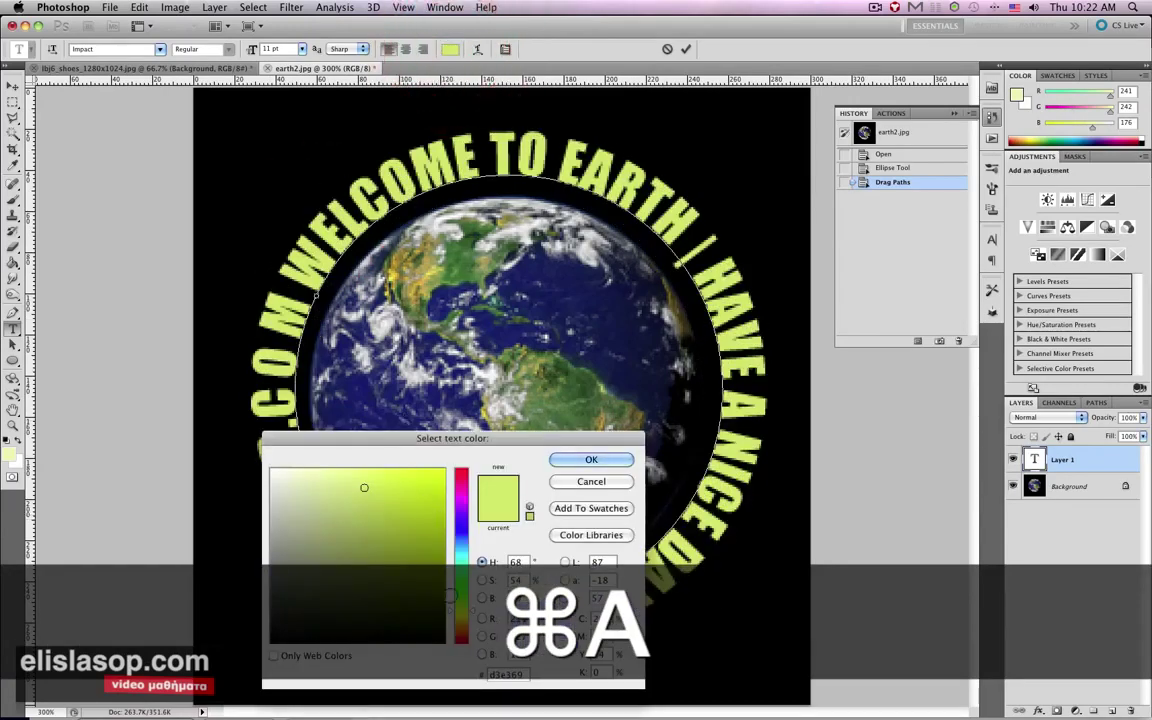
pyautogui.click(460, 613)
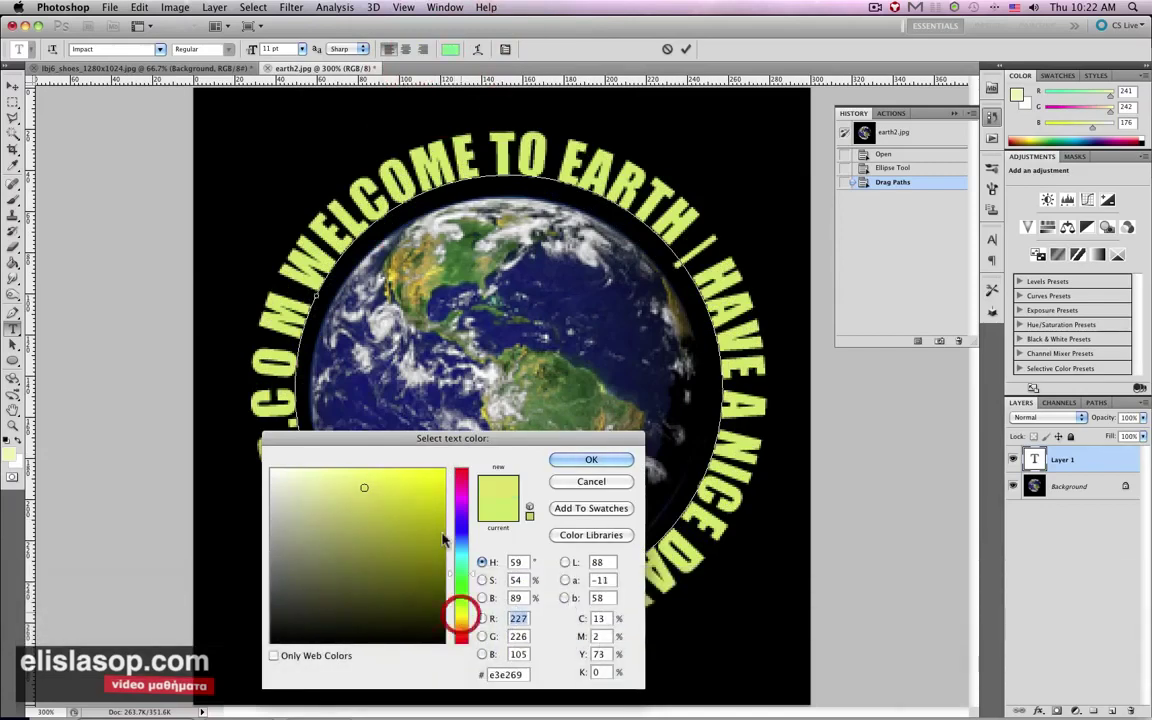
pyautogui.moveTo(443, 540); pyautogui.dragTo(455, 616)
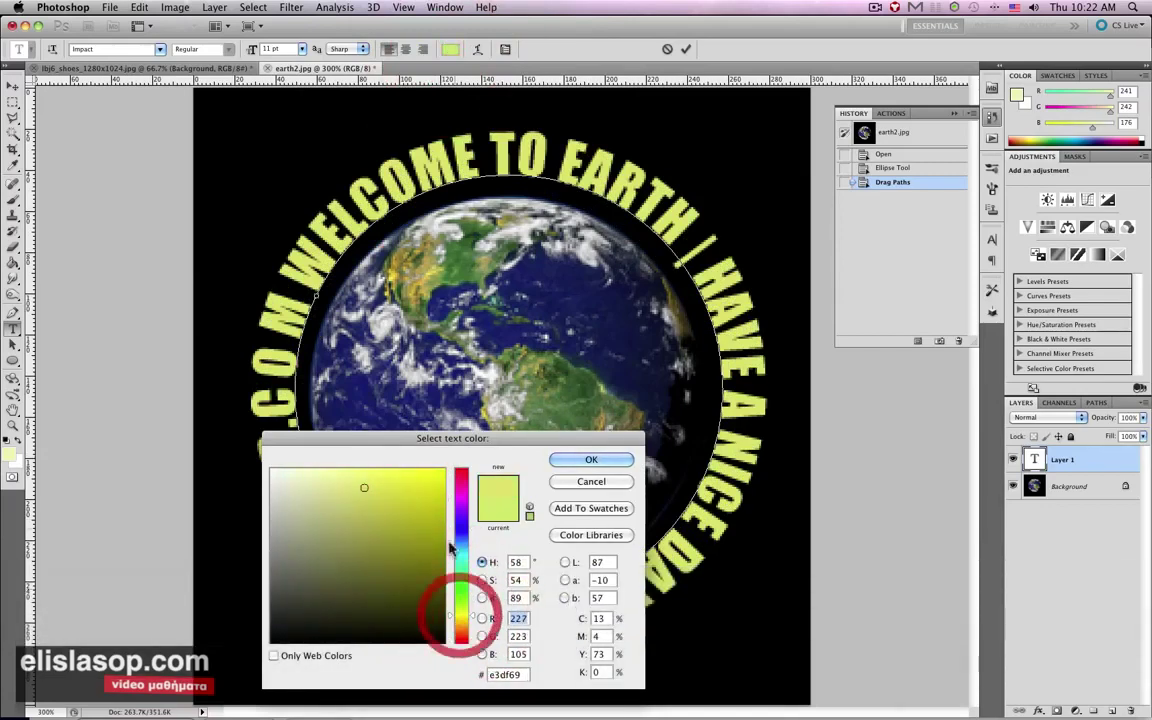
pyautogui.click(444, 470)
pyautogui.click(591, 459)
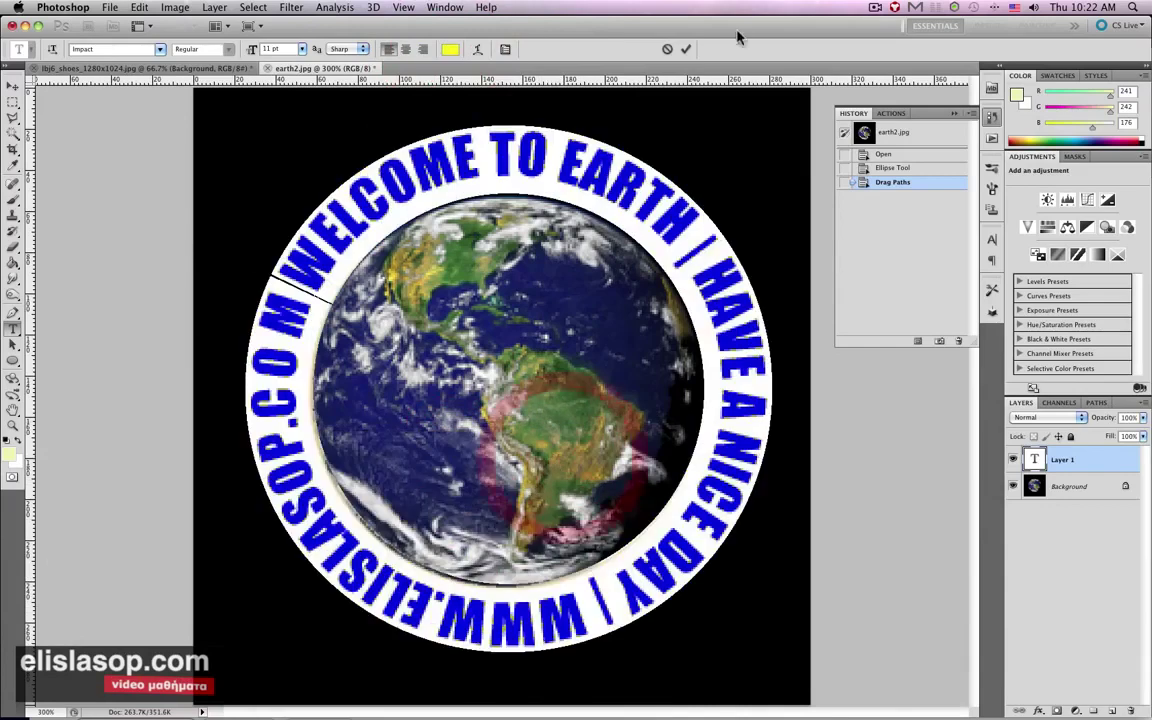
pyautogui.click(685, 49)
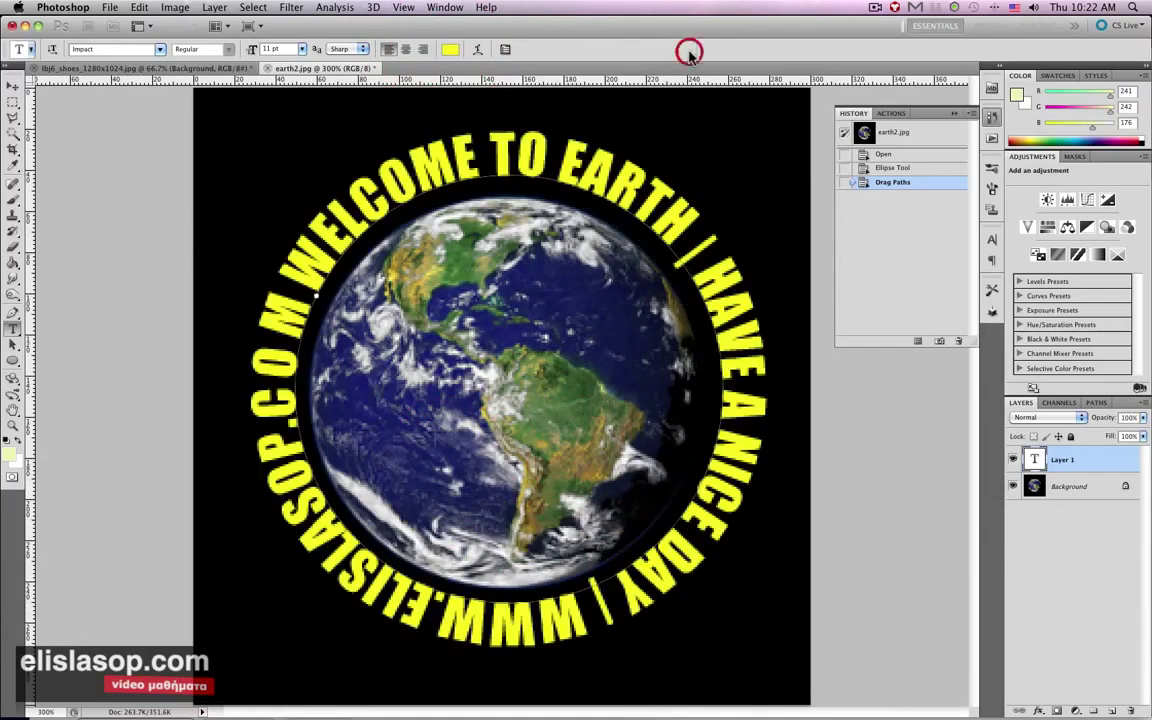
# Distort the text's circular path by pulling its upper-left corner inward over the globe, and apply the transform
pyautogui.click(15, 85)
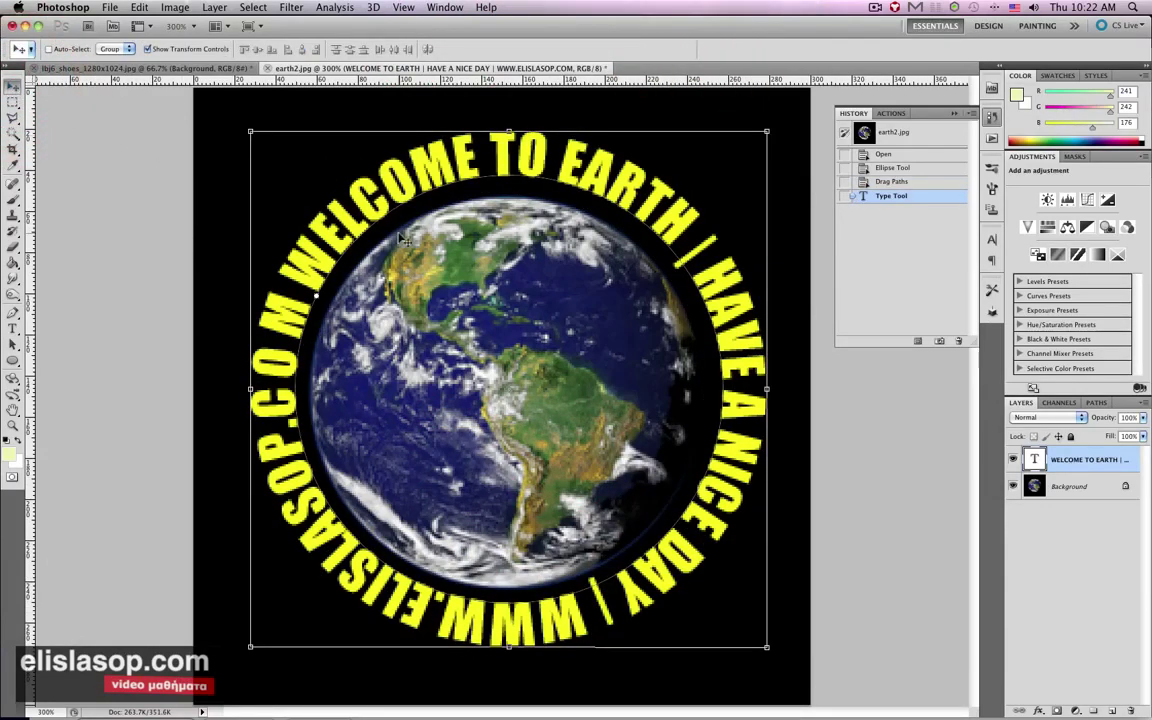
pyautogui.click(322, 198)
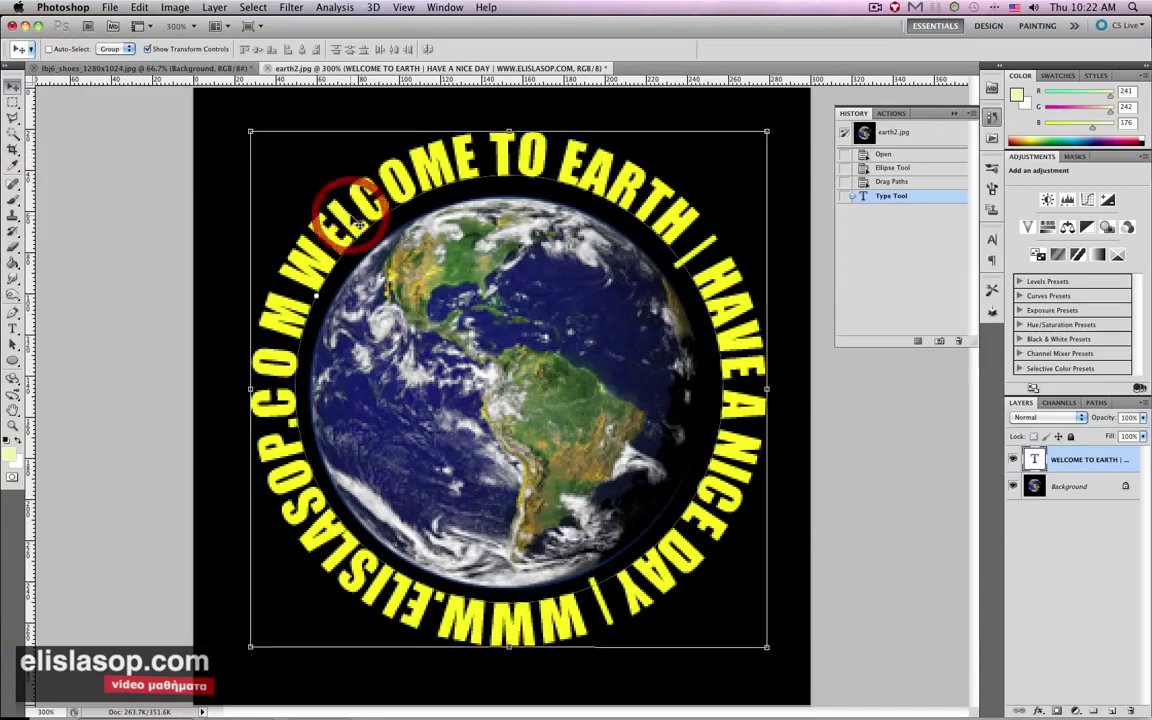
pyautogui.press('super')
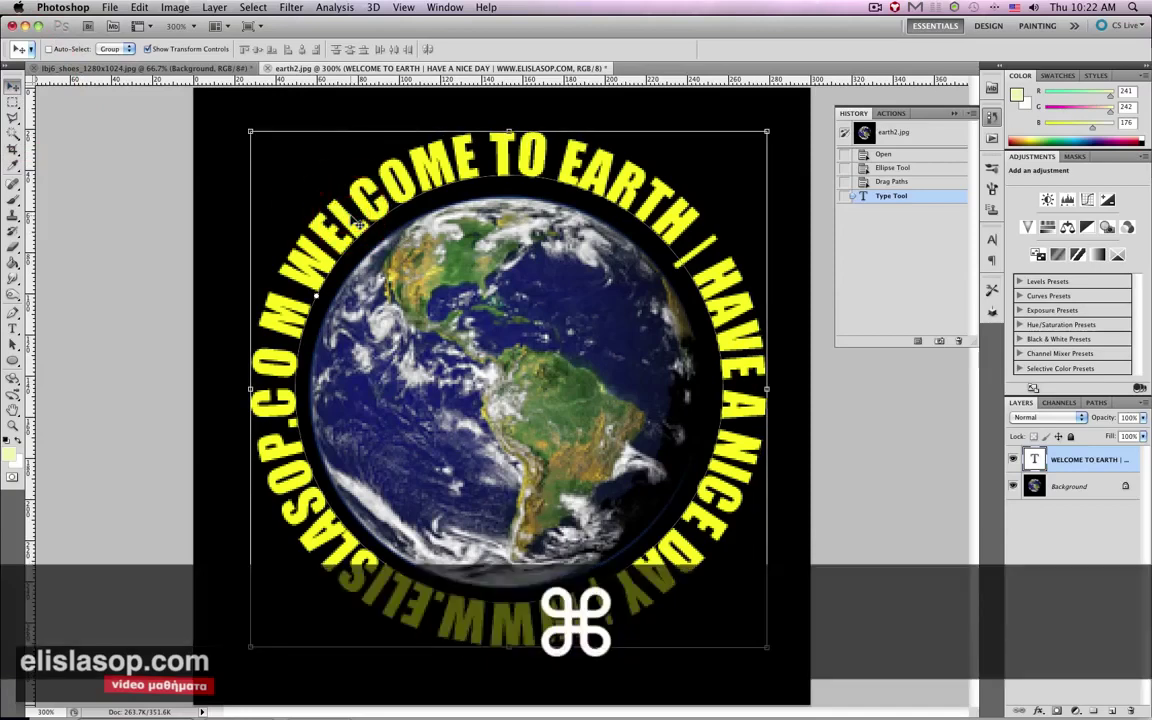
pyautogui.press('super+t')
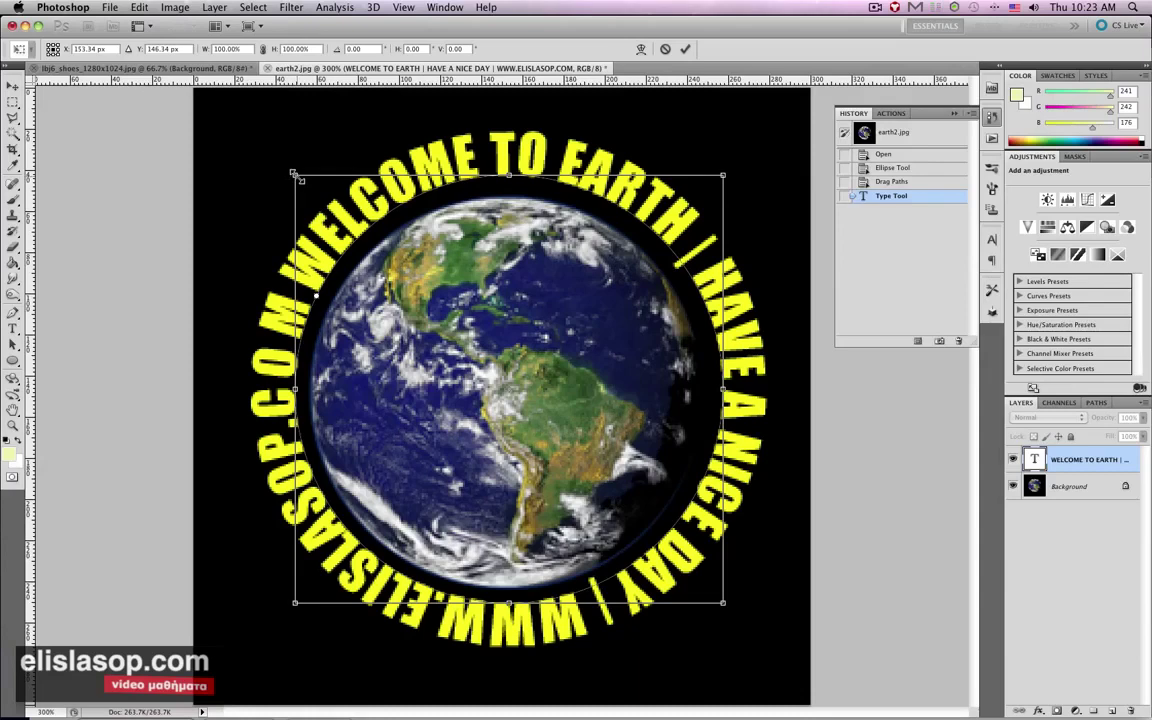
pyautogui.press('super')
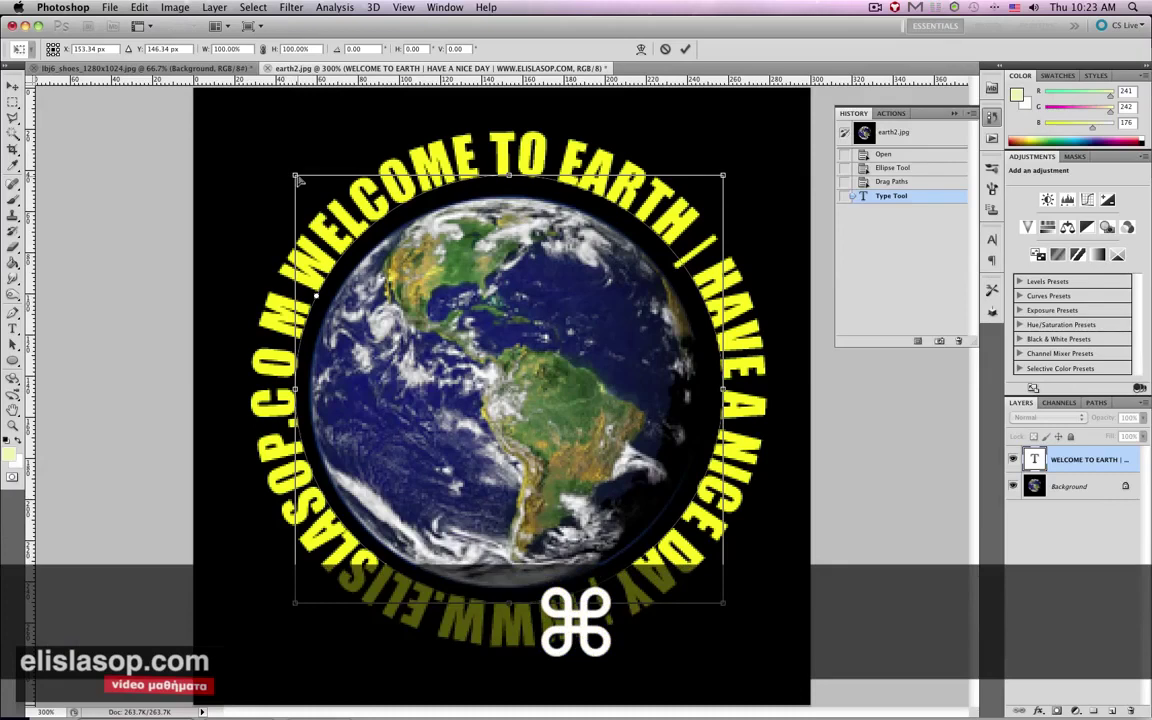
pyautogui.moveTo(297, 177); pyautogui.dragTo(478, 245)
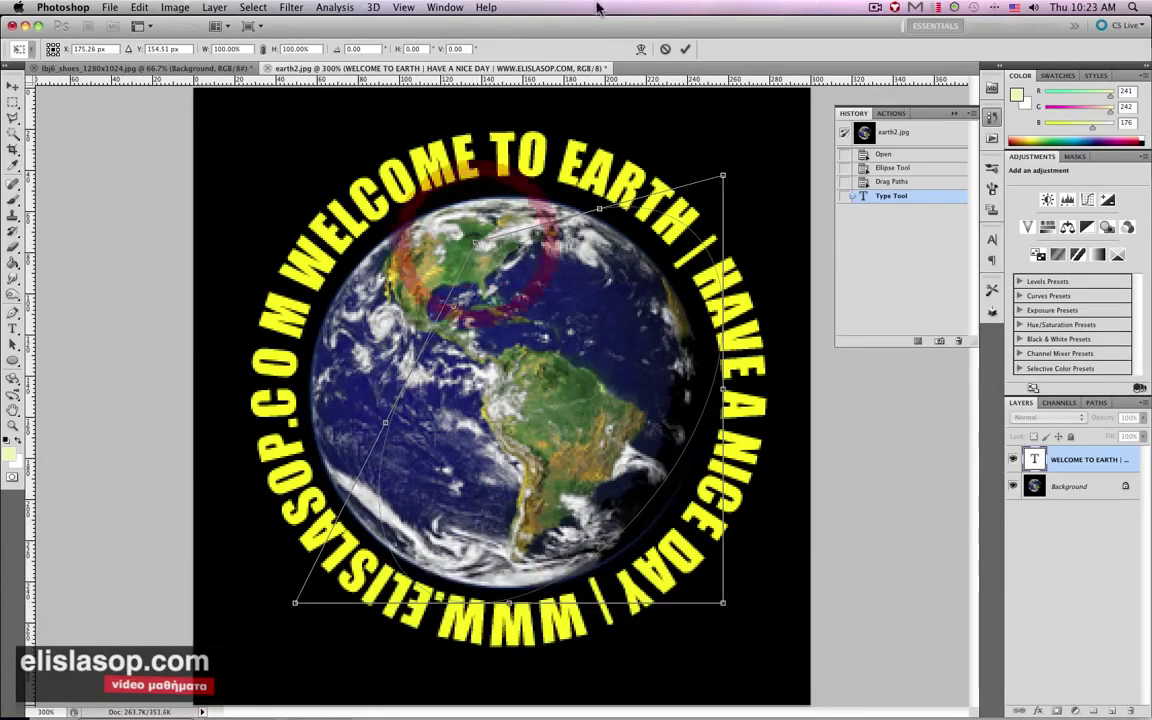
pyautogui.click(688, 49)
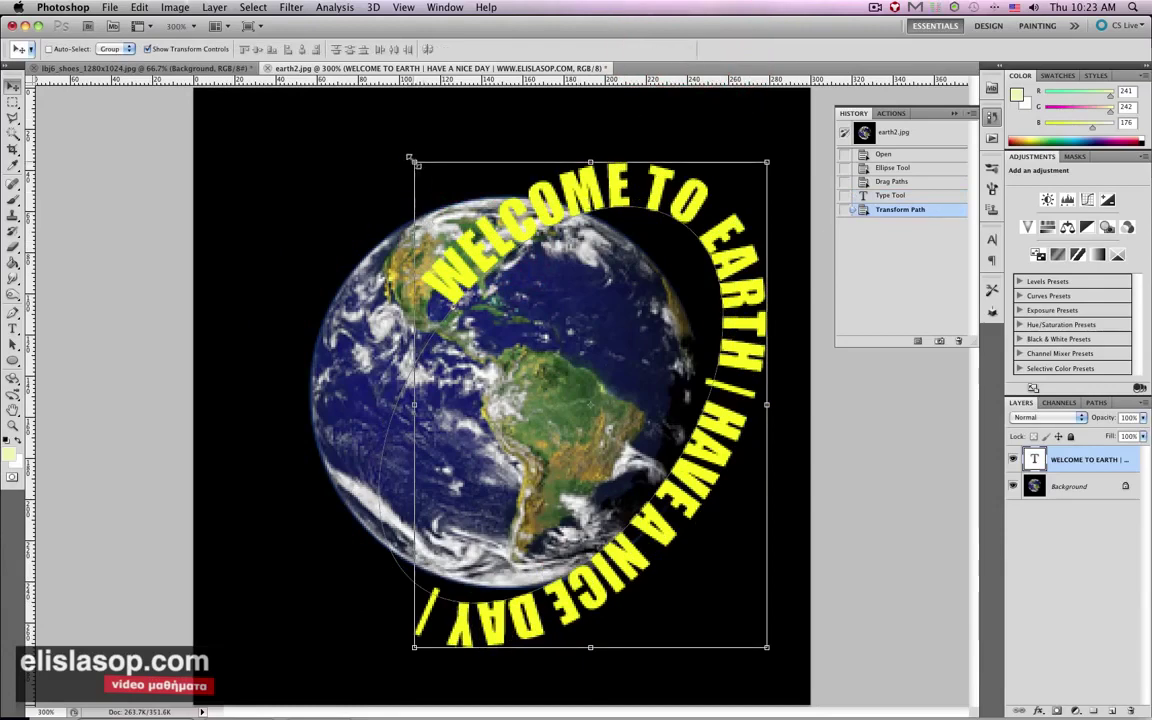
# Reposition the text over the globe and transform it to about 91.27% height with a -11.4° horizontal skew
pyautogui.moveTo(508, 232); pyautogui.dragTo(466, 216)
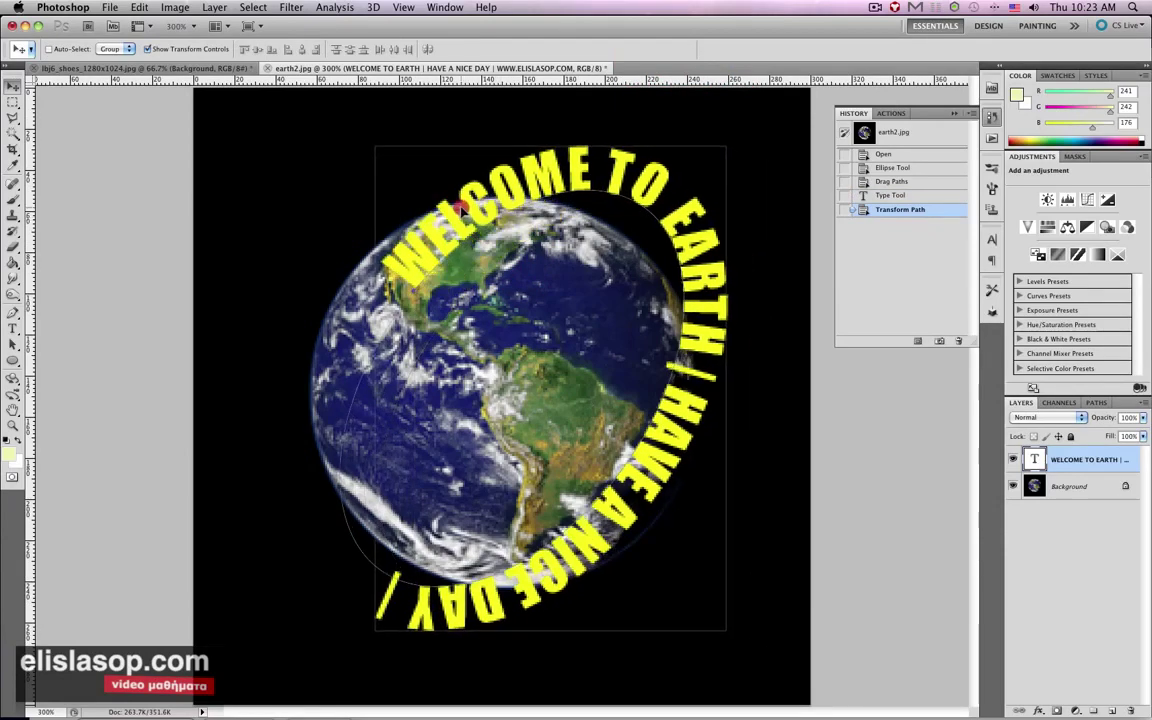
pyautogui.press('super')
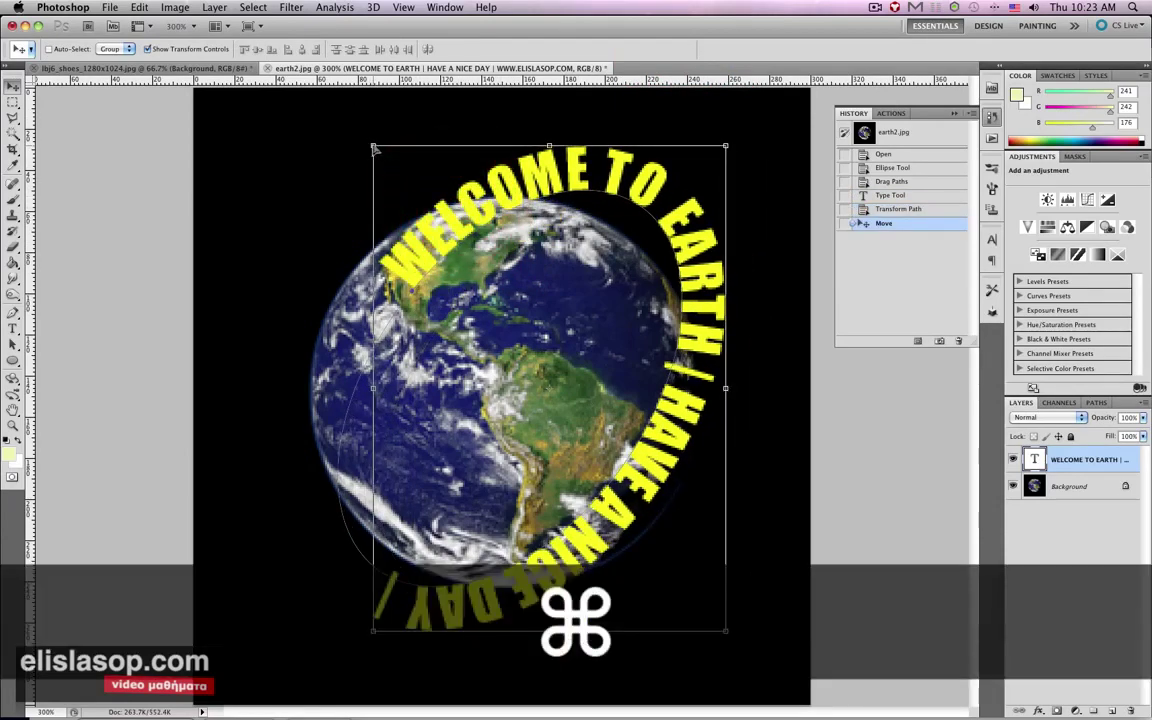
pyautogui.moveTo(374, 148); pyautogui.dragTo(429, 186)
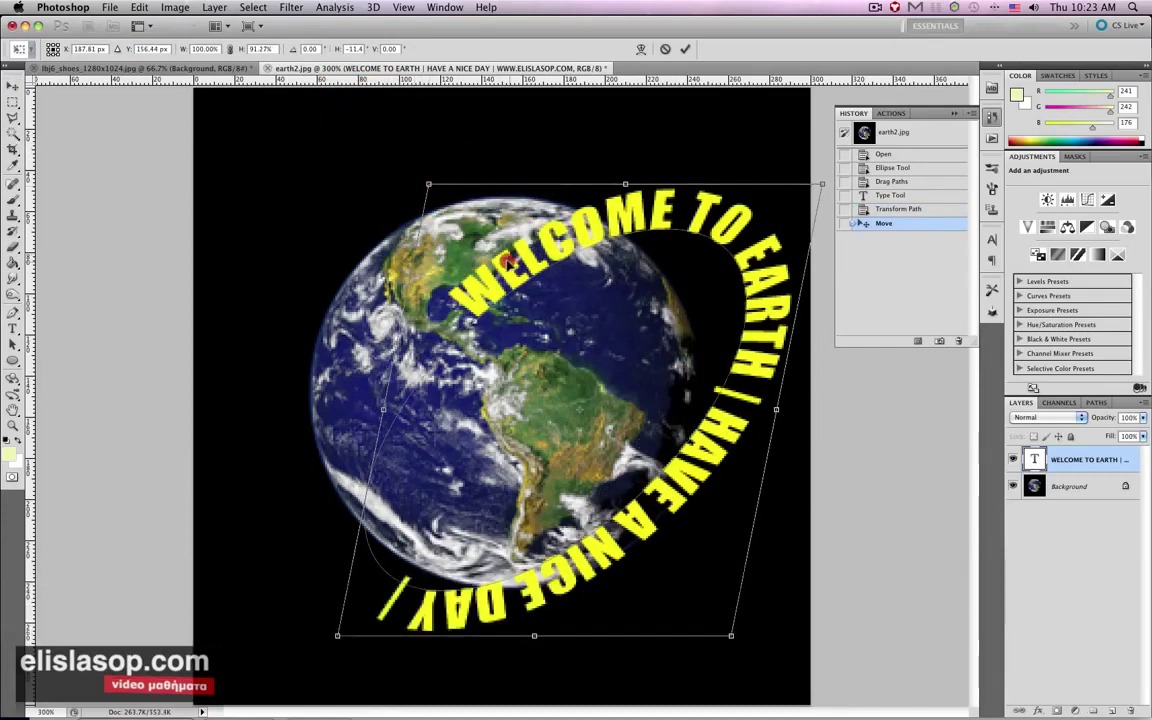
pyautogui.moveTo(457, 240)
pyautogui.mouseDown()
pyautogui.moveTo(416, 226)
pyautogui.moveTo(457, 254)
pyautogui.mouseUp()
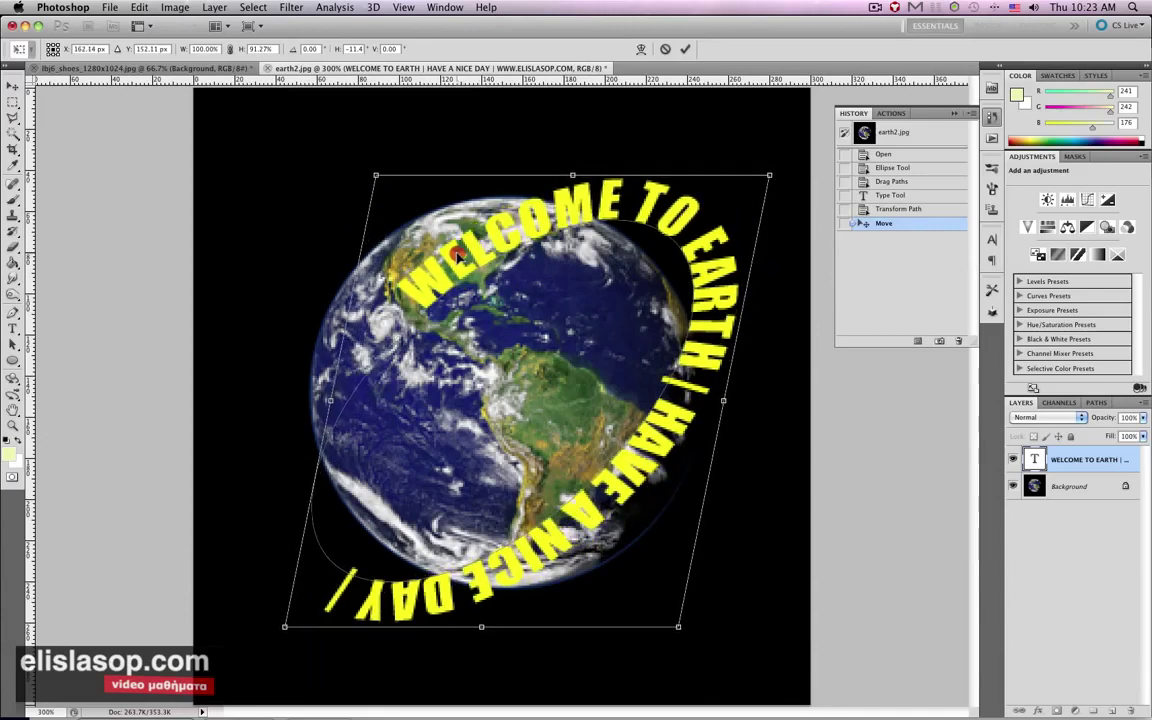
pyautogui.click(685, 48)
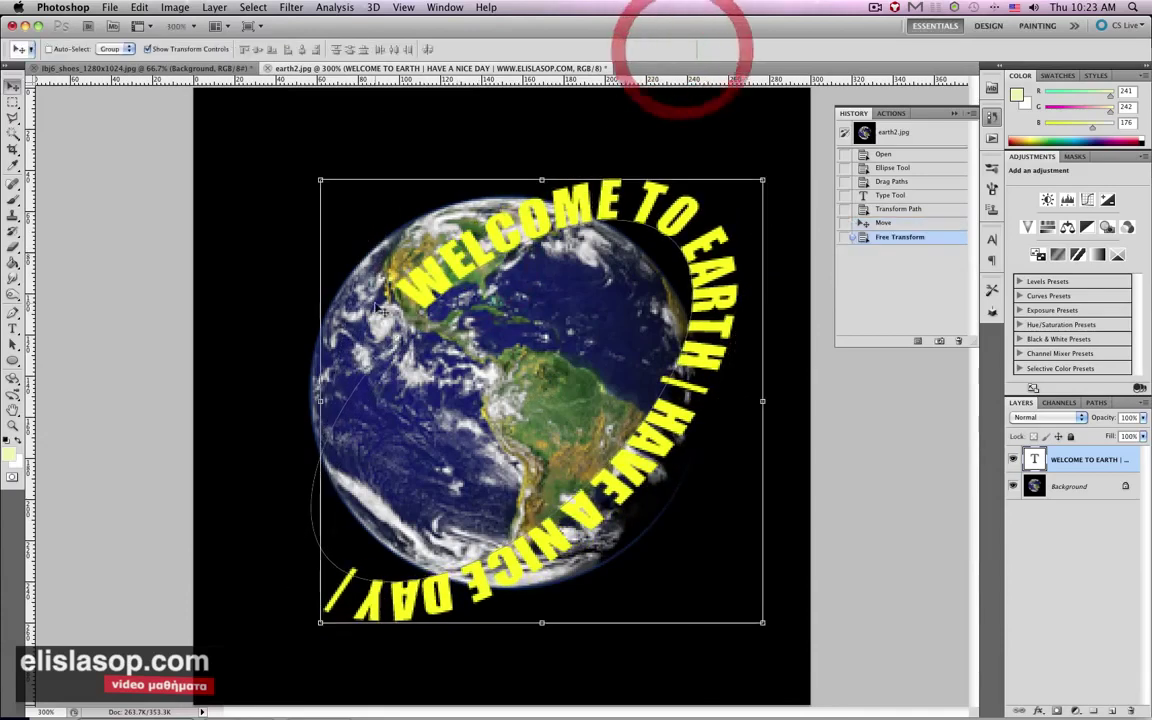
# Tighten the tracking of the entire text until the full wording fits along the distorted path
pyautogui.press('t')
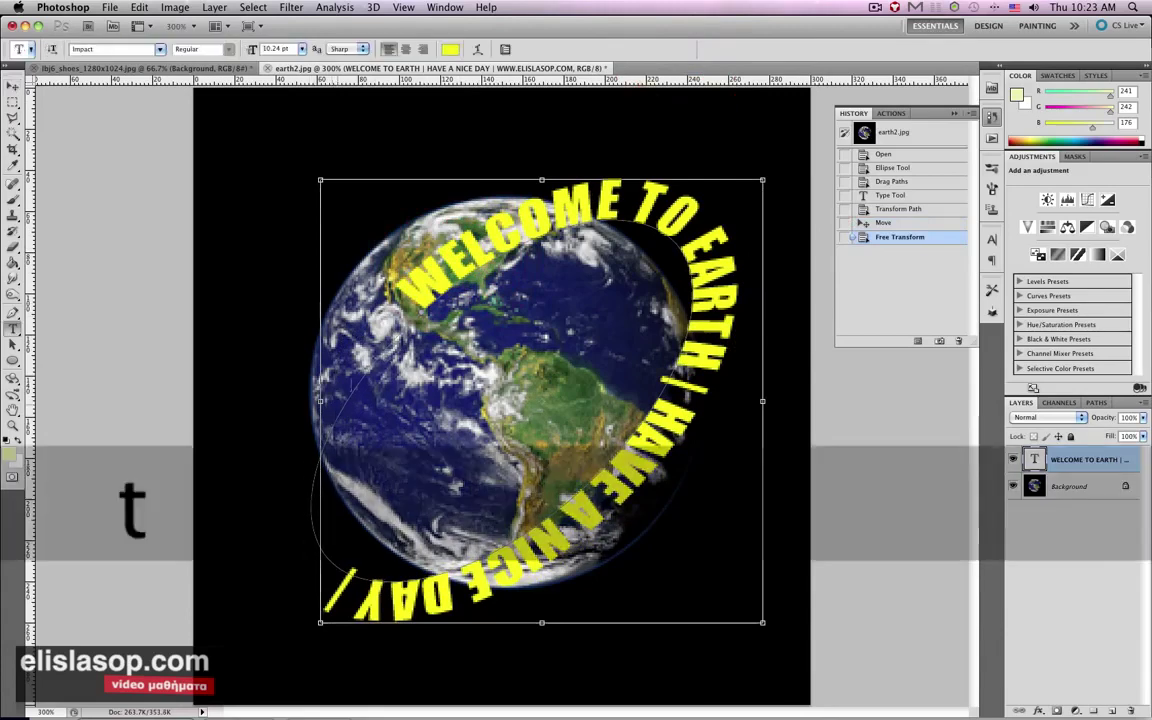
pyautogui.click(410, 293)
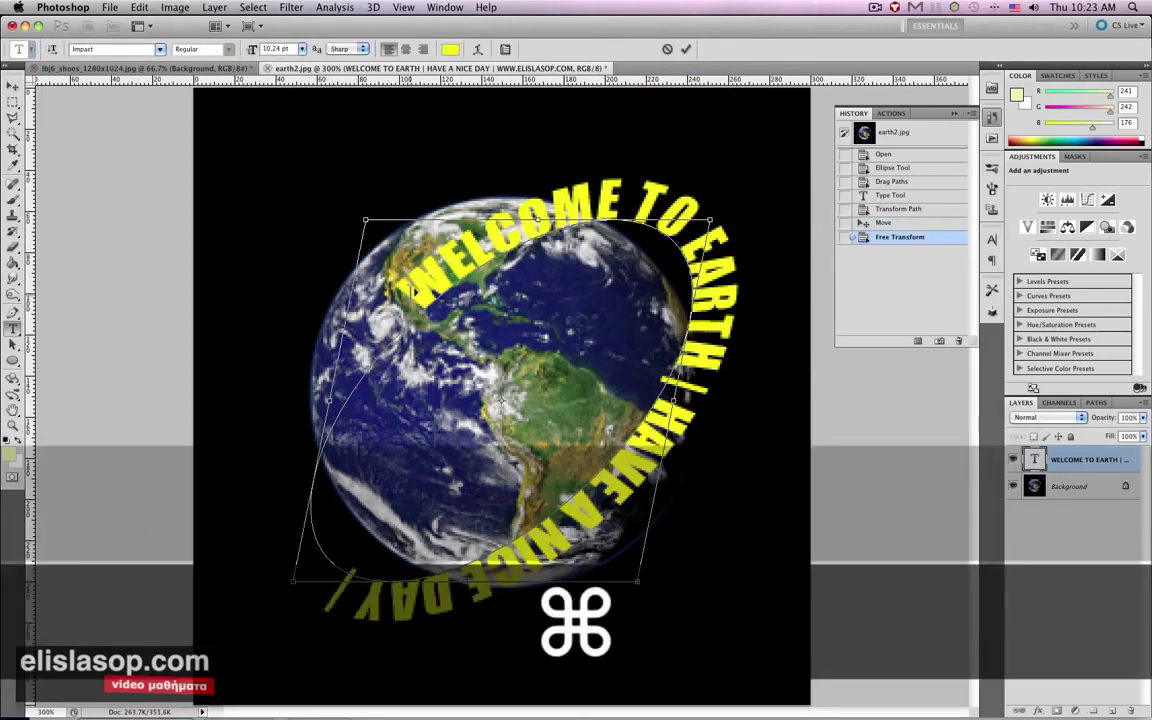
pyautogui.press('super+a')
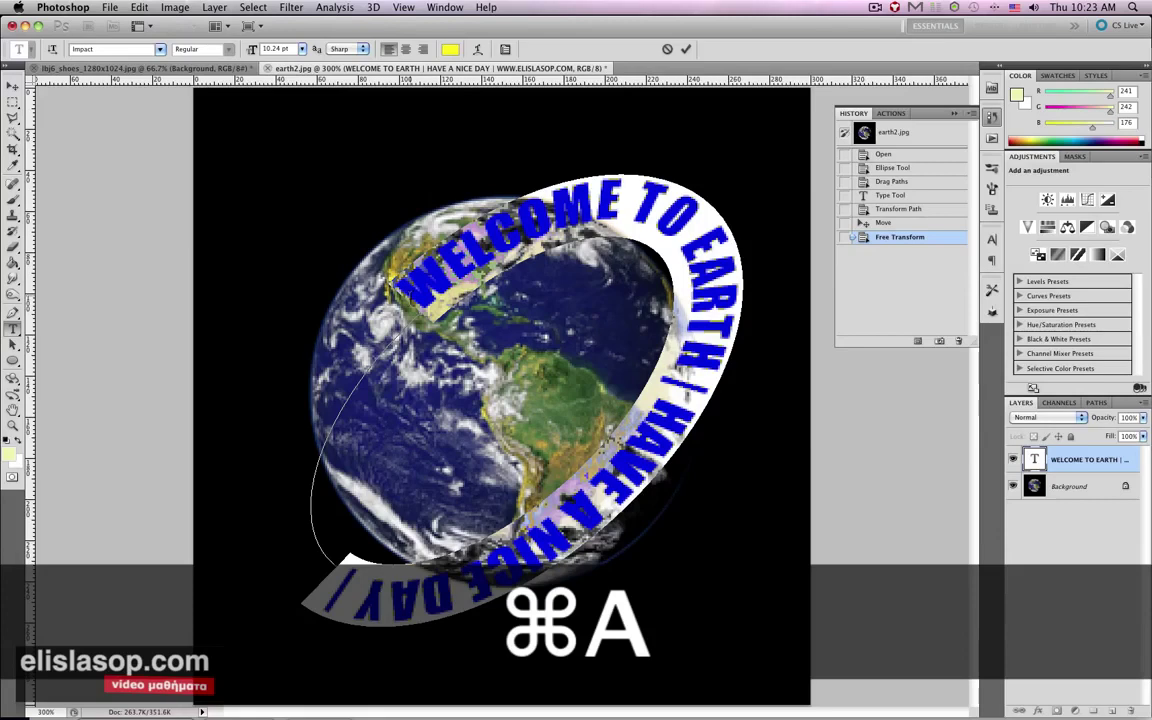
pyautogui.hotkey('alt', 'Left')
pyautogui.hotkey('alt', 'Right')
pyautogui.hotkey('alt', 'Left')
pyautogui.hotkey('alt', 'Left')
pyautogui.hotkey('alt', 'Left')
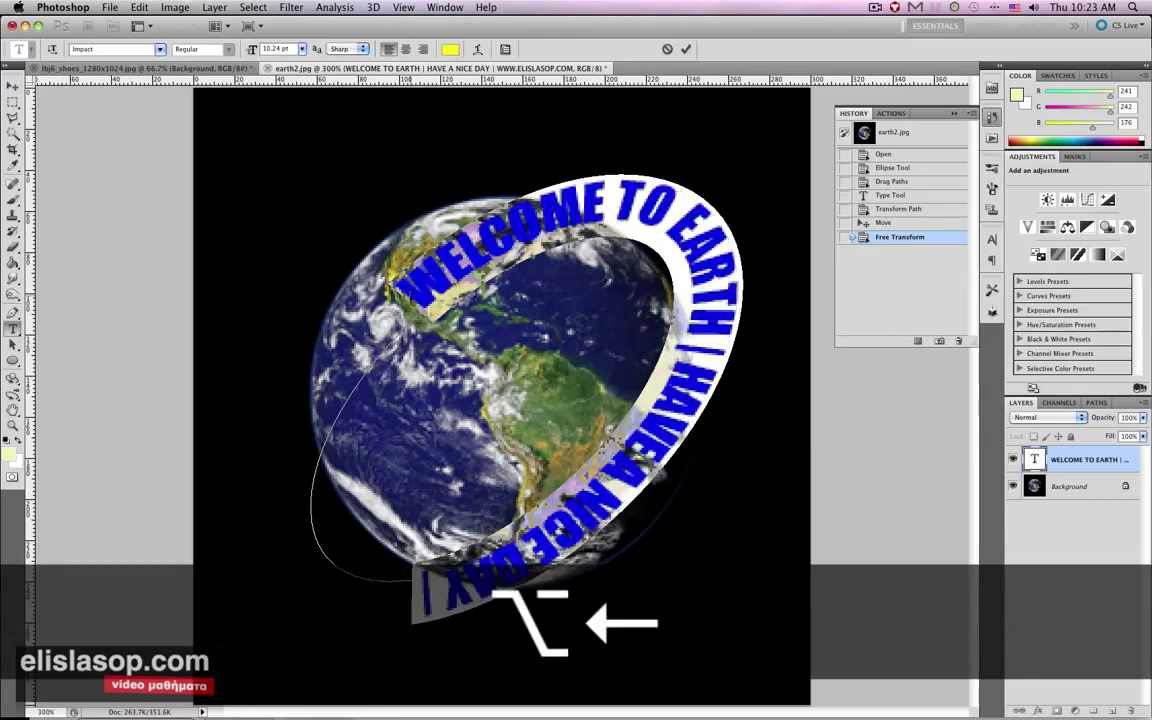
pyautogui.hotkey('alt', 'Right')
pyautogui.hotkey('alt', 'Right')
pyautogui.hotkey('alt', 'Right')
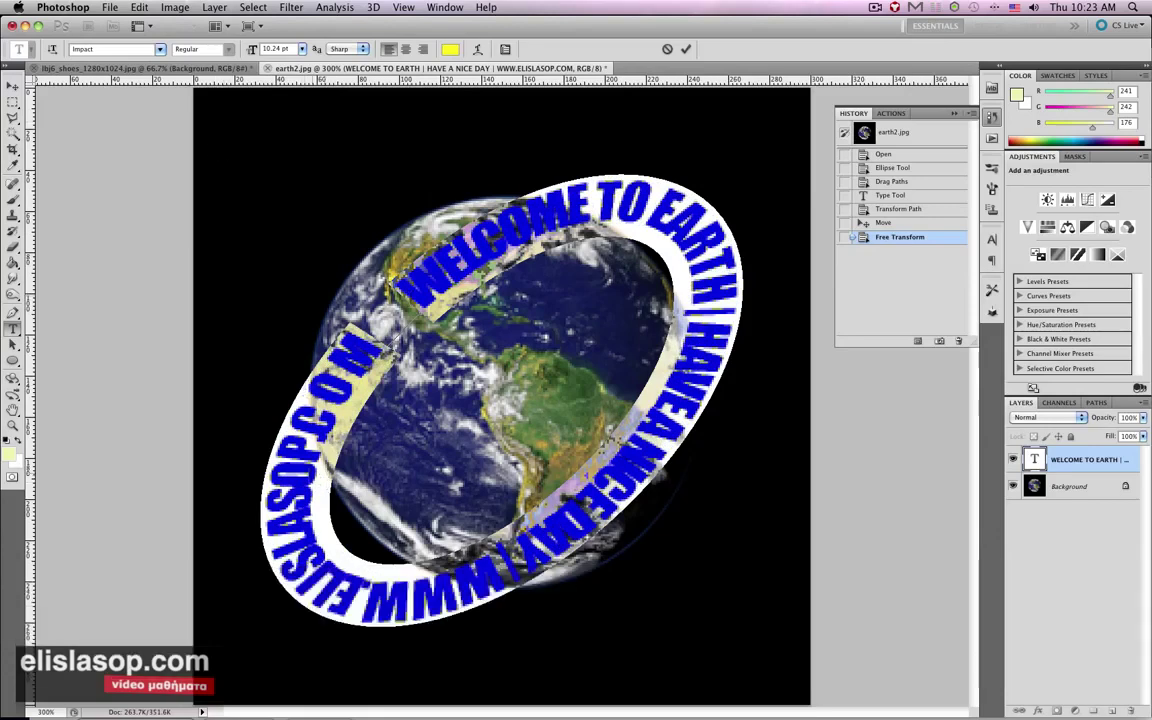
# Widen the kerning around the dot before "COM" in "ELISLASOP.COM"
pyautogui.click(283, 476)
pyautogui.click(309, 424)
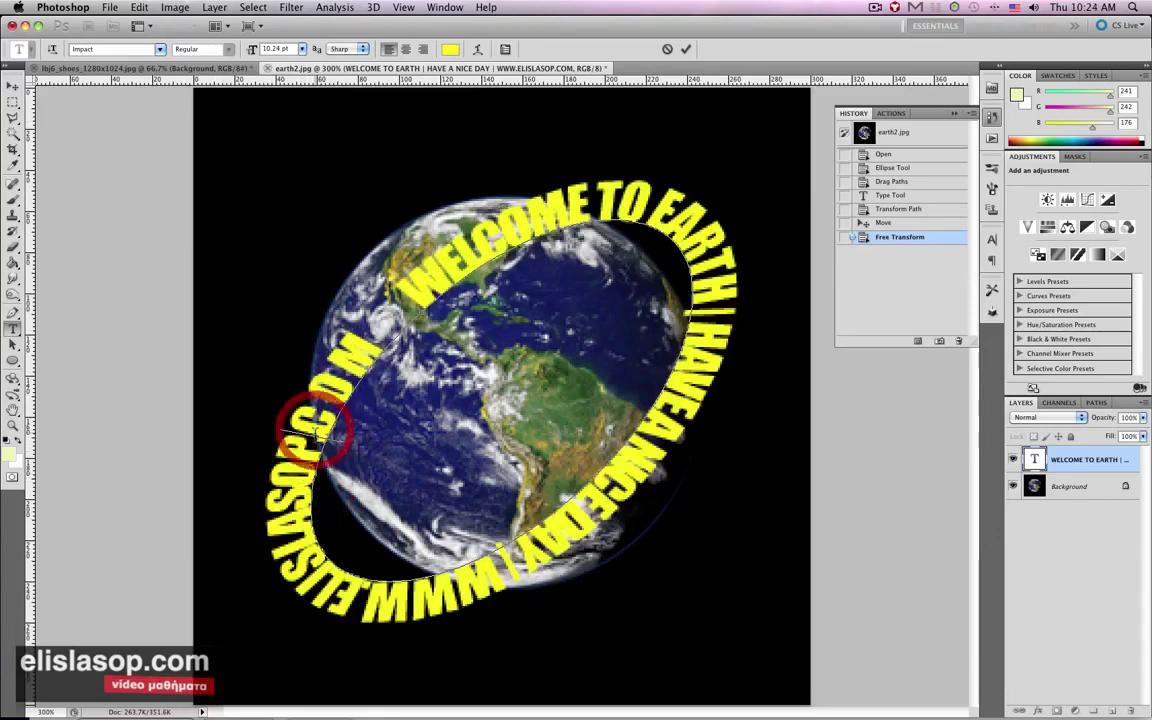
pyautogui.hotkey('alt', 'Right')
pyautogui.hotkey('alt', 'Right')
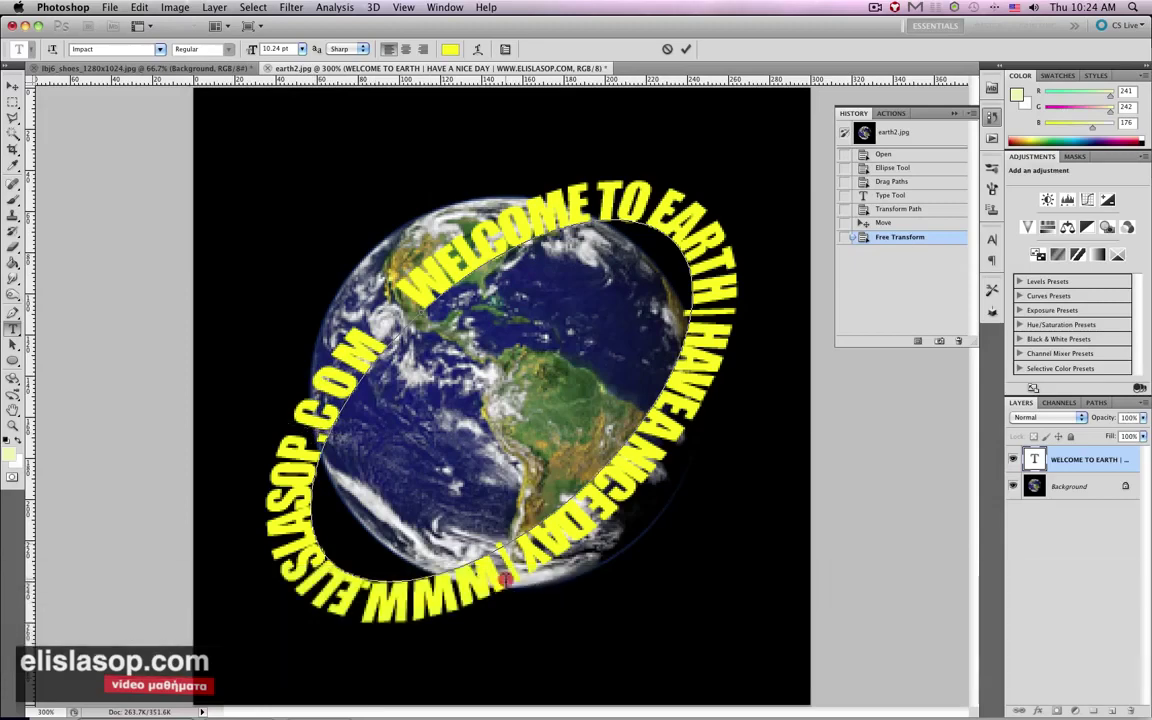
pyautogui.moveTo(505, 590); pyautogui.dragTo(301, 304)
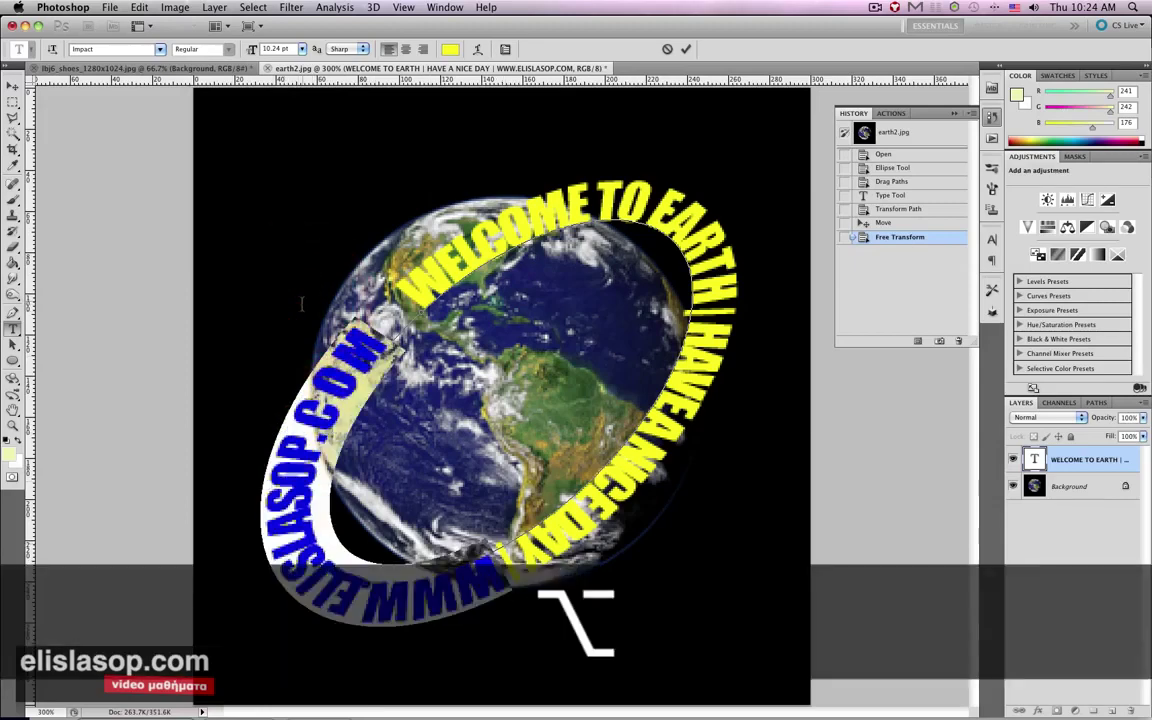
pyautogui.hotkey('alt', 'Right')
pyautogui.hotkey('alt', 'Right')
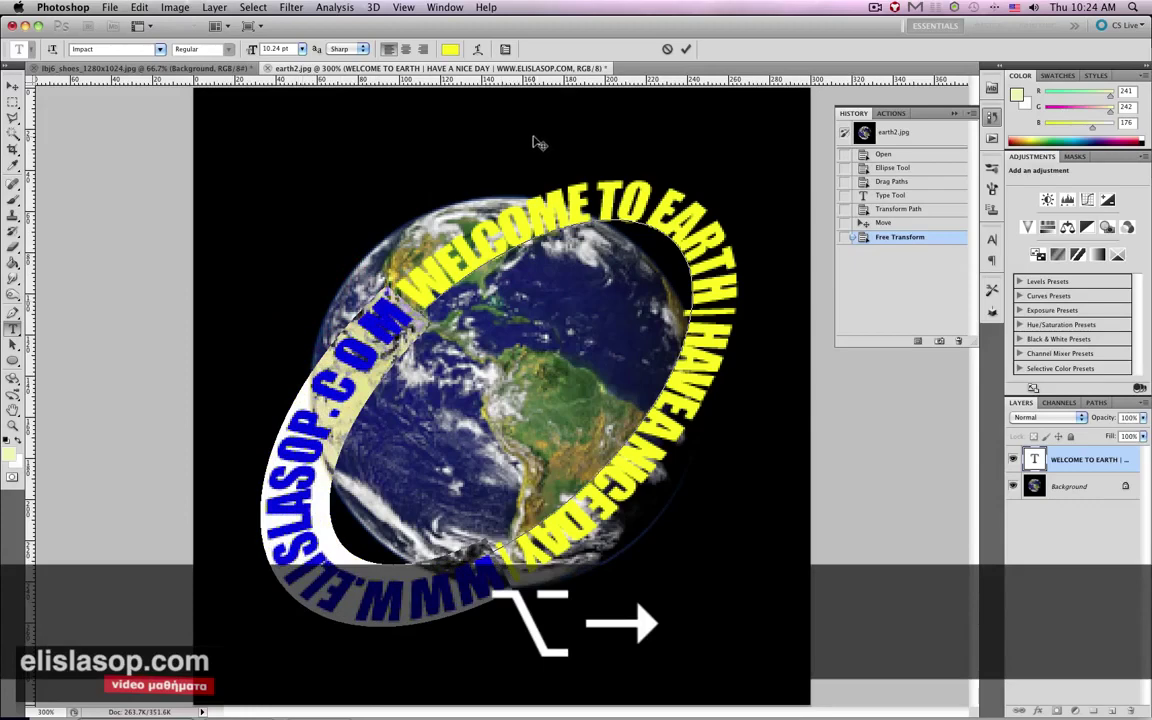
pyautogui.click(686, 50)
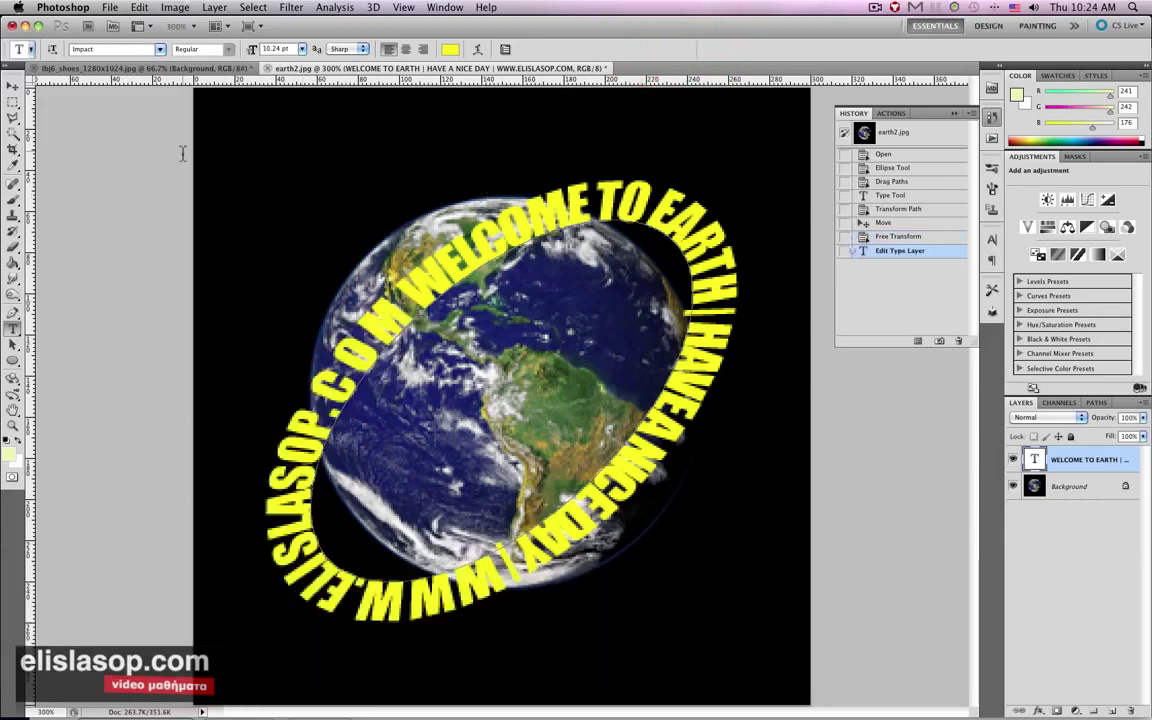
# Add a layer mask to the "WELCOME TO EARTH" text layer
pyautogui.click(1041, 507)
pyautogui.click(1056, 709)
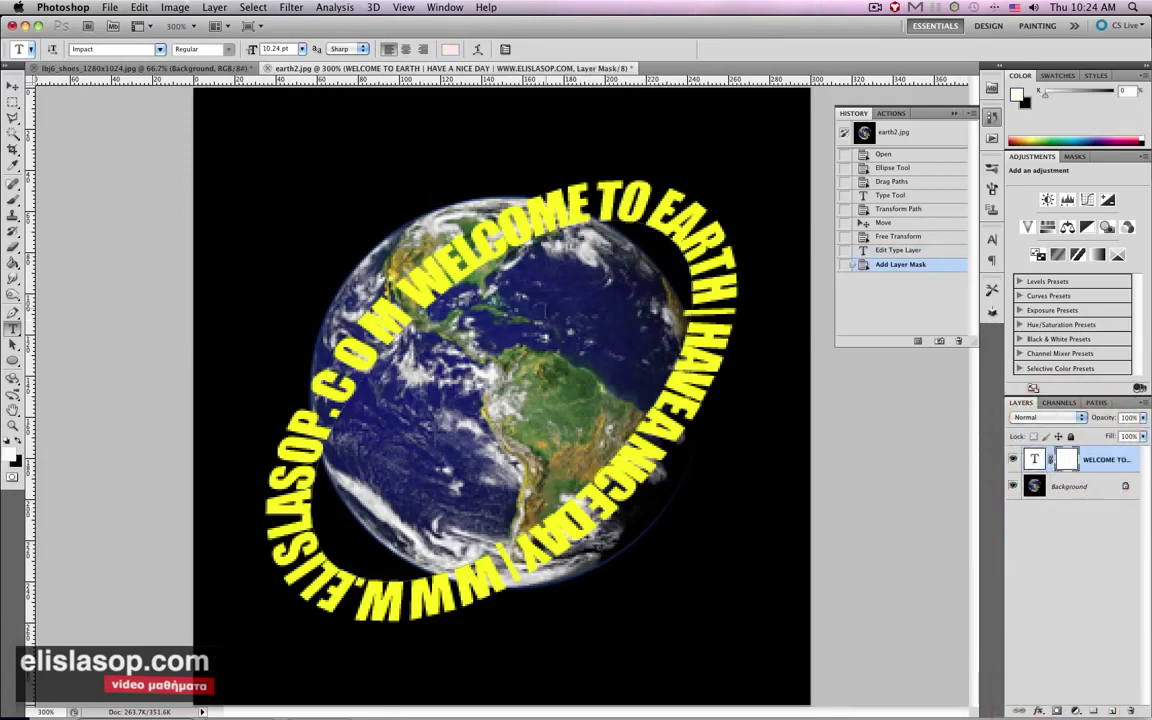
pyautogui.keyDown('super'); pyautogui.click(488, 278); pyautogui.keyUp('super')
pyautogui.keyDown('super'); pyautogui.click(491, 350); pyautogui.keyUp('super')
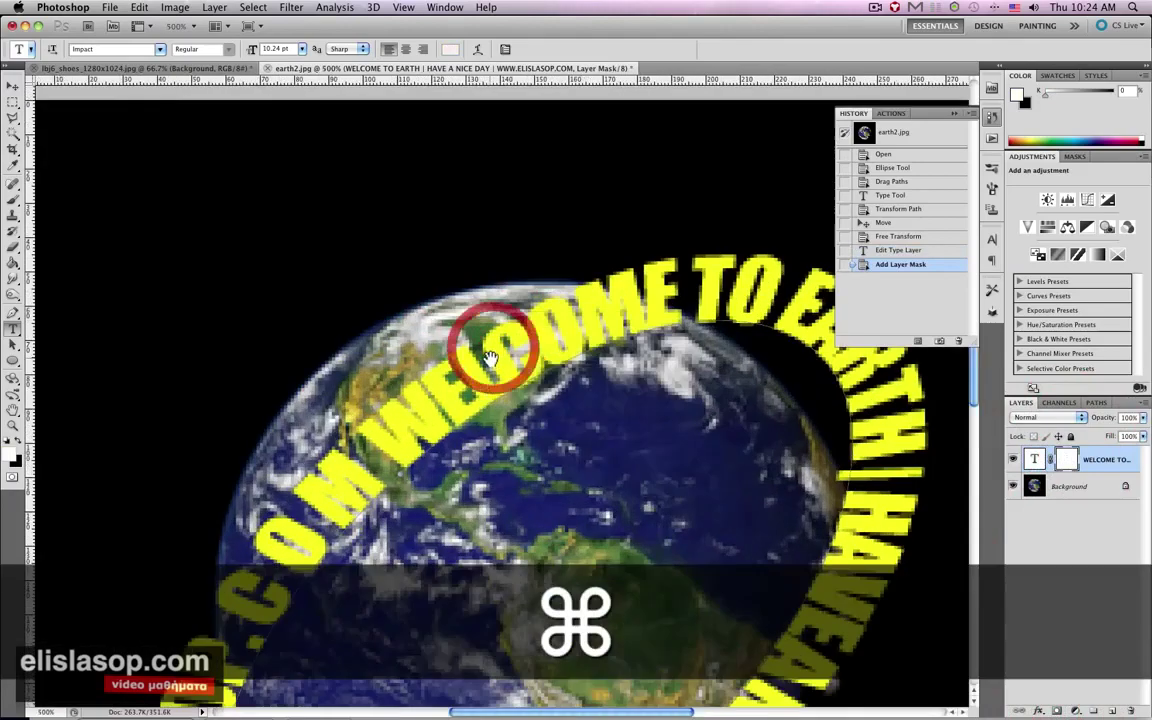
pyautogui.moveTo(491, 357); pyautogui.dragTo(373, 257)
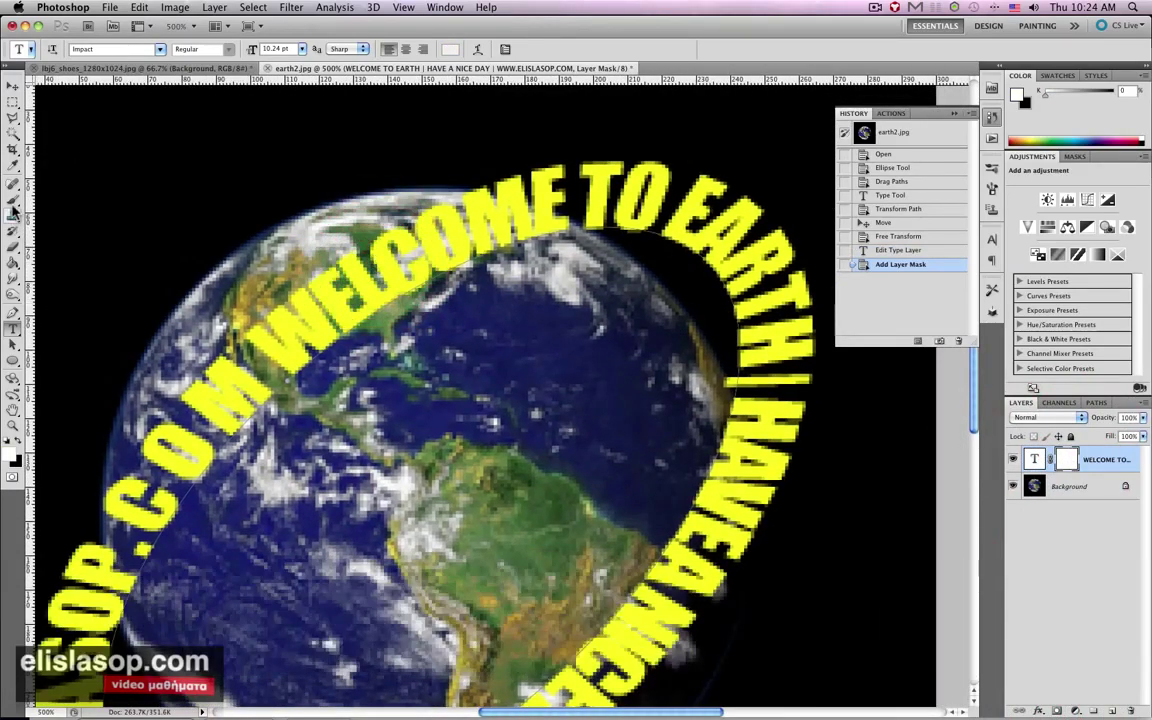
# Paint black on the text layer's mask with a 40 px brush to hide the letters of ".COM" and "WELCO" that cross the globe
pyautogui.click(13, 200)
pyautogui.click(19, 439)
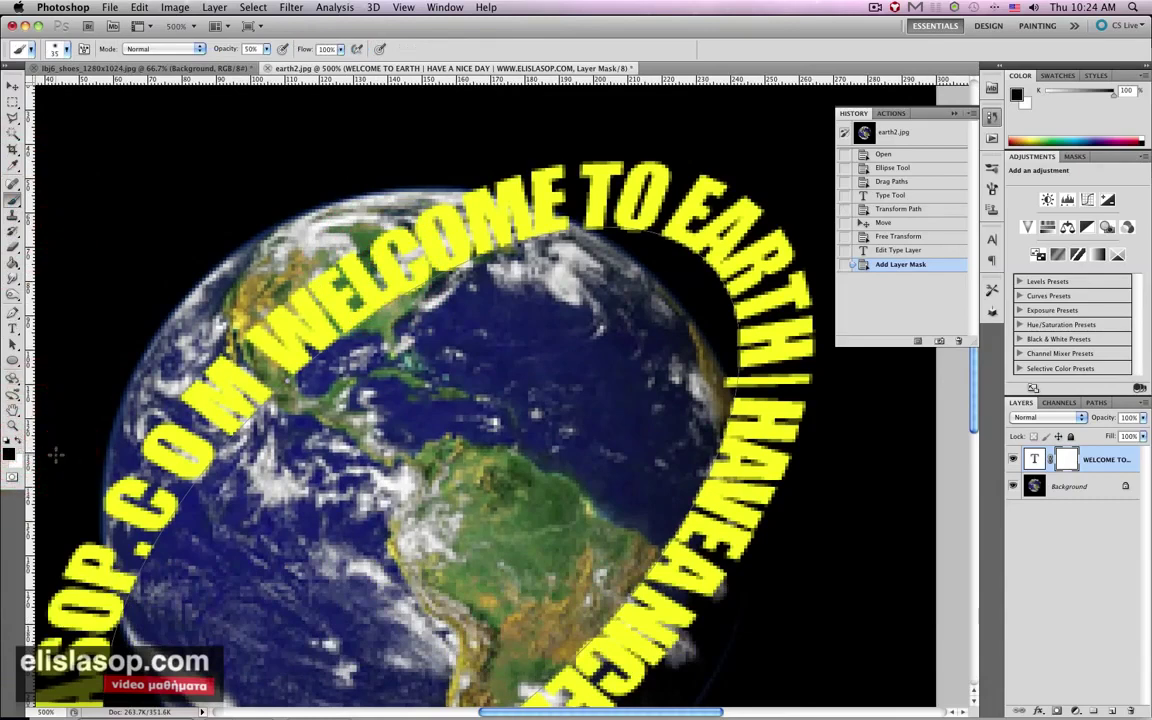
pyautogui.press(']')
pyautogui.press(']')
pyautogui.press(']')
pyautogui.press(']')
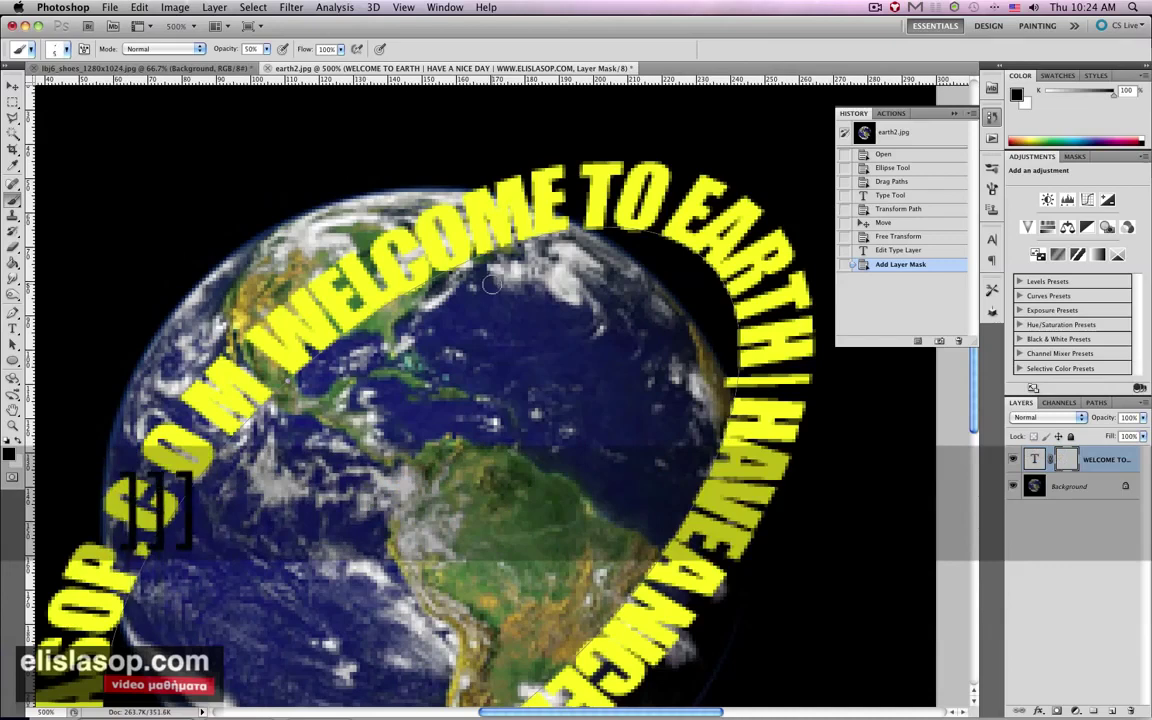
pyautogui.press(']')
pyautogui.press(']')
pyautogui.press(']')
pyautogui.press(']')
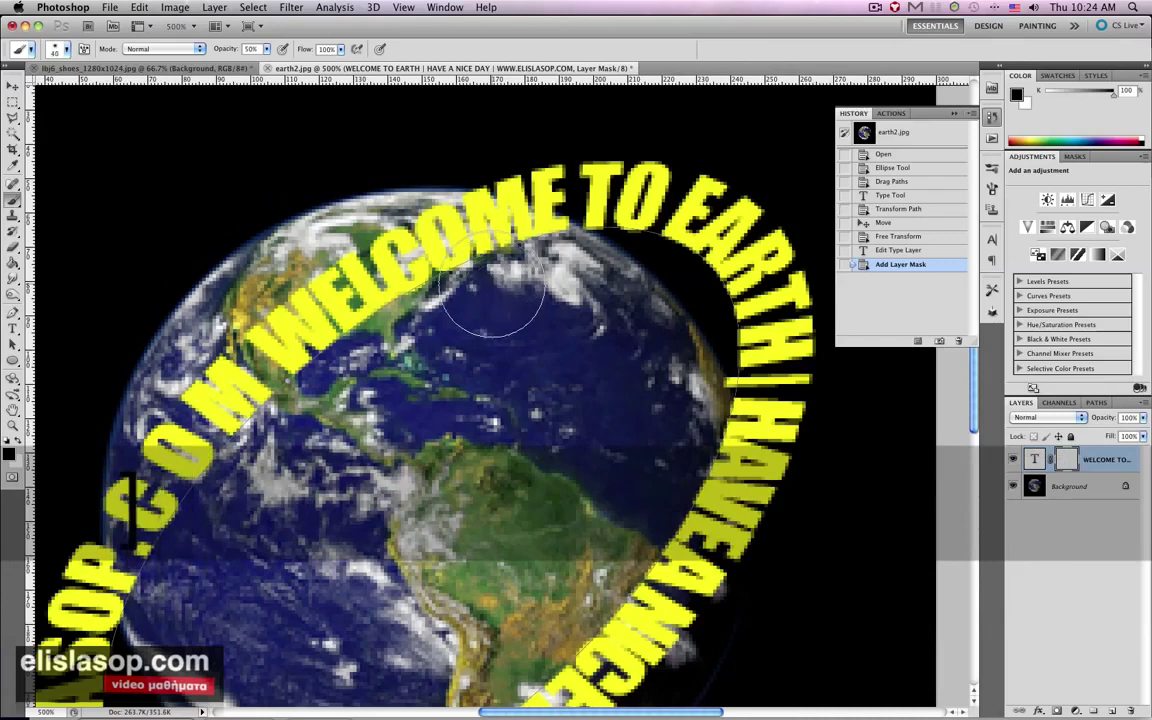
pyautogui.moveTo(368, 301); pyautogui.dragTo(407, 262)
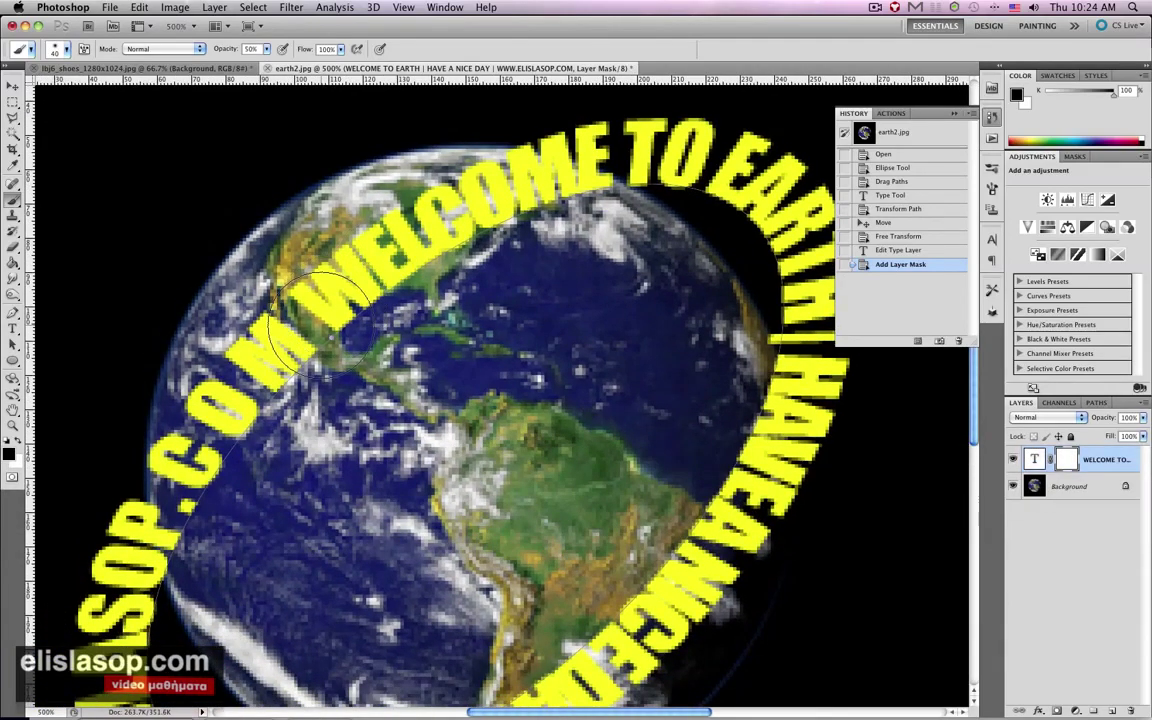
pyautogui.moveTo(300, 305)
pyautogui.mouseDown()
pyautogui.moveTo(248, 405)
pyautogui.moveTo(240, 438)
pyautogui.moveTo(245, 368)
pyautogui.moveTo(248, 378)
pyautogui.moveTo(297, 335)
pyautogui.moveTo(328, 292)
pyautogui.moveTo(285, 340)
pyautogui.moveTo(388, 255)
pyautogui.moveTo(375, 268)
pyautogui.moveTo(455, 230)
pyautogui.moveTo(390, 240)
pyautogui.moveTo(440, 215)
pyautogui.moveTo(505, 225)
pyautogui.moveTo(455, 210)
pyautogui.moveTo(490, 220)
pyautogui.moveTo(265, 335)
pyautogui.moveTo(205, 410)
pyautogui.moveTo(218, 438)
pyautogui.moveTo(201, 437)
pyautogui.moveTo(204, 483)
pyautogui.moveTo(183, 447)
pyautogui.moveTo(197, 506)
pyautogui.moveTo(180, 451)
pyautogui.moveTo(188, 517)
pyautogui.moveTo(185, 497)
pyautogui.moveTo(160, 495)
pyautogui.moveTo(183, 549)
pyautogui.moveTo(162, 499)
pyautogui.moveTo(185, 580)
pyautogui.moveTo(165, 517)
pyautogui.moveTo(175, 590)
pyautogui.moveTo(162, 505)
pyautogui.moveTo(177, 560)
pyautogui.moveTo(230, 420)
pyautogui.mouseUp()
# Mask out the remaining traces of text inside the globe's upper-left edge with a smaller brush at 80% opacity
pyautogui.press('8')
pyautogui.press('[')
pyautogui.press('[')
pyautogui.press('[')
pyautogui.press('[')
pyautogui.press('[')
pyautogui.press('[')
pyautogui.press('[')
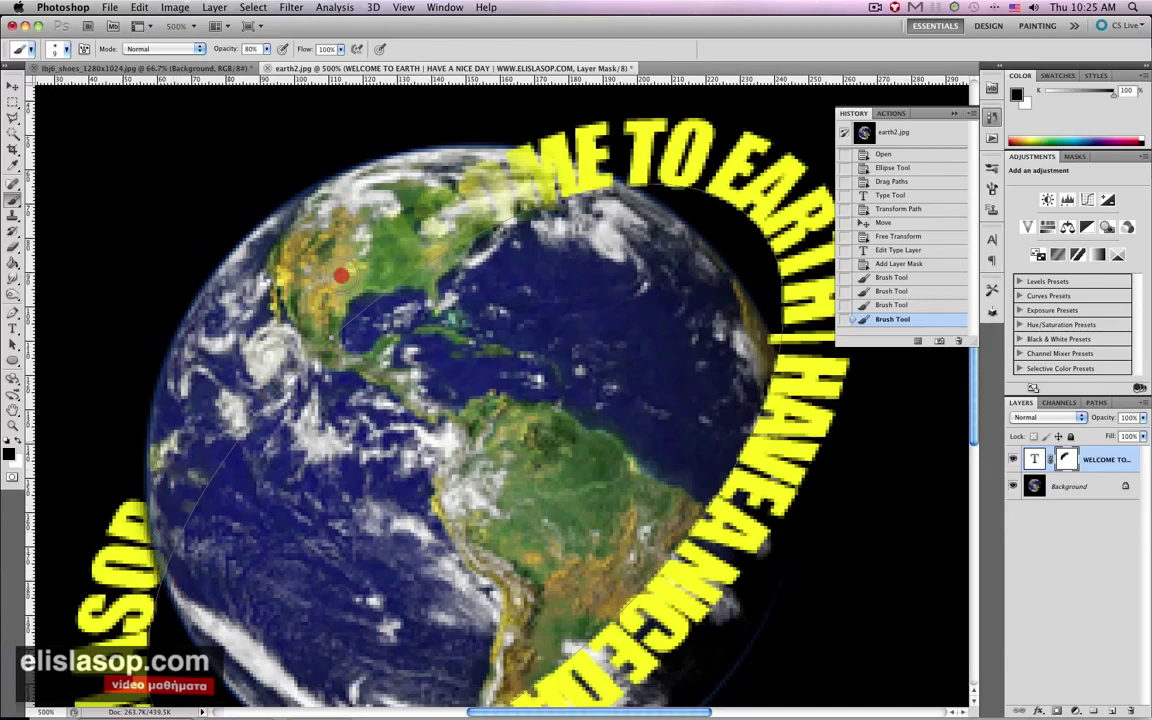
pyautogui.moveTo(509, 157)
pyautogui.mouseDown()
pyautogui.moveTo(555, 158)
pyautogui.moveTo(623, 195)
pyautogui.moveTo(441, 163)
pyautogui.moveTo(615, 209)
pyautogui.moveTo(442, 184)
pyautogui.moveTo(568, 210)
pyautogui.moveTo(473, 181)
pyautogui.moveTo(519, 168)
pyautogui.moveTo(621, 214)
pyautogui.moveTo(545, 188)
pyautogui.moveTo(475, 187)
pyautogui.moveTo(563, 206)
pyautogui.moveTo(399, 246)
pyautogui.moveTo(278, 370)
pyautogui.mouseUp()
pyautogui.keyDown('alt'); pyautogui.keyDown('super'); pyautogui.click(373, 340); pyautogui.keyUp('super'); pyautogui.keyUp('alt')
pyautogui.keyDown('alt'); pyautogui.keyDown('super'); pyautogui.click(373, 340); pyautogui.keyUp('super'); pyautogui.keyUp('alt')
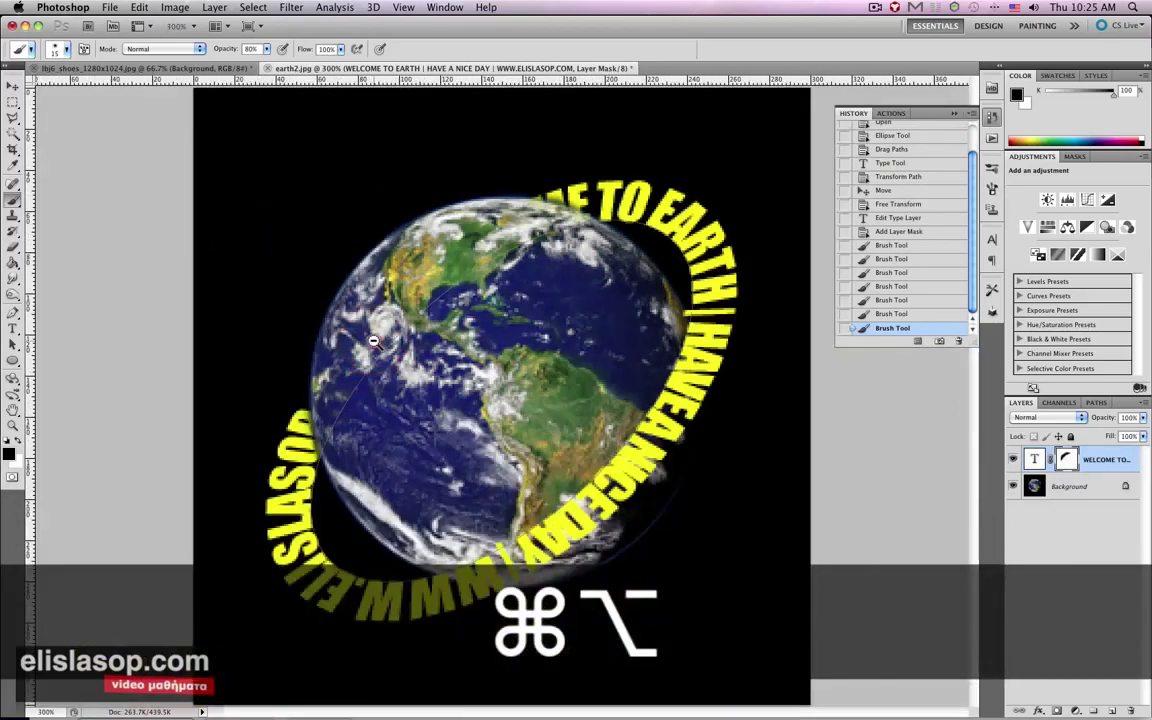
pyautogui.keyDown('alt'); pyautogui.keyDown('super'); pyautogui.click(378, 334); pyautogui.keyUp('super'); pyautogui.keyUp('alt')
# Refine the mask with an 8 px brush where the last letters of "WELCOME" meet the globe's upper edge
pyautogui.keyDown('super'); pyautogui.click(334, 347); pyautogui.keyUp('super')
pyautogui.keyDown('super'); pyautogui.click(433, 335); pyautogui.keyUp('super')
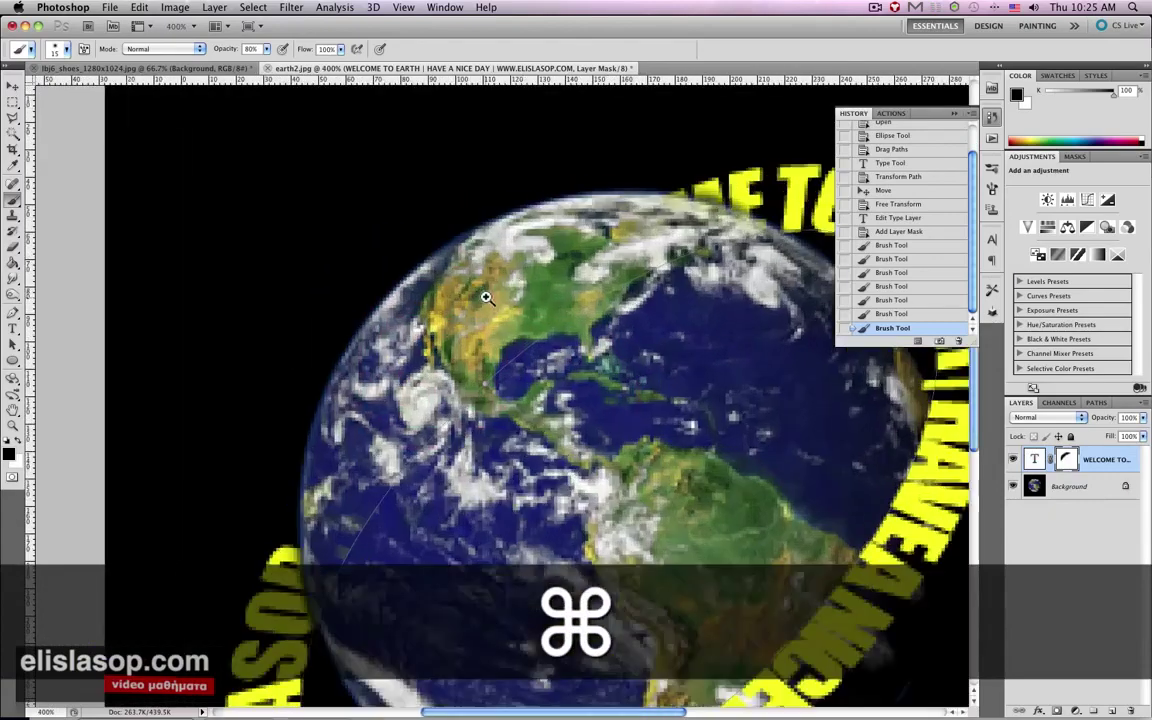
pyautogui.keyDown('super'); pyautogui.click(355, 340); pyautogui.keyUp('super')
pyautogui.keyDown('super'); pyautogui.click(435, 312); pyautogui.keyUp('super')
pyautogui.keyDown('super'); pyautogui.click(426, 310); pyautogui.keyUp('super')
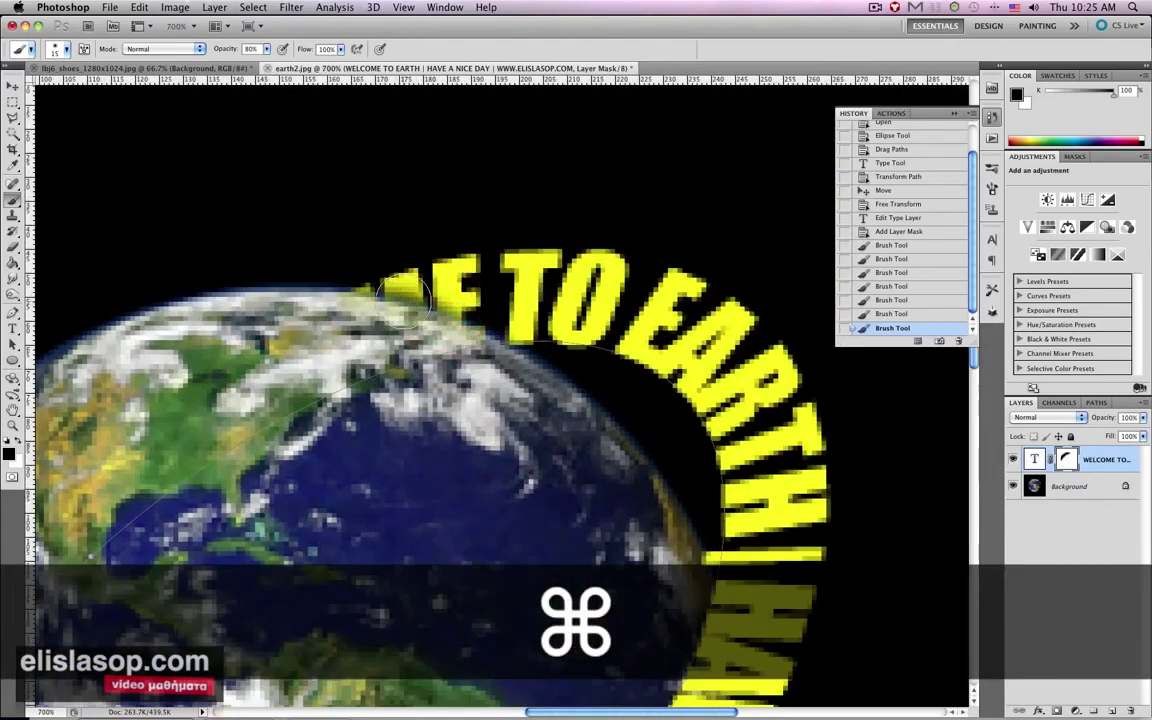
pyautogui.press('[')
pyautogui.press('[')
pyautogui.press('[')
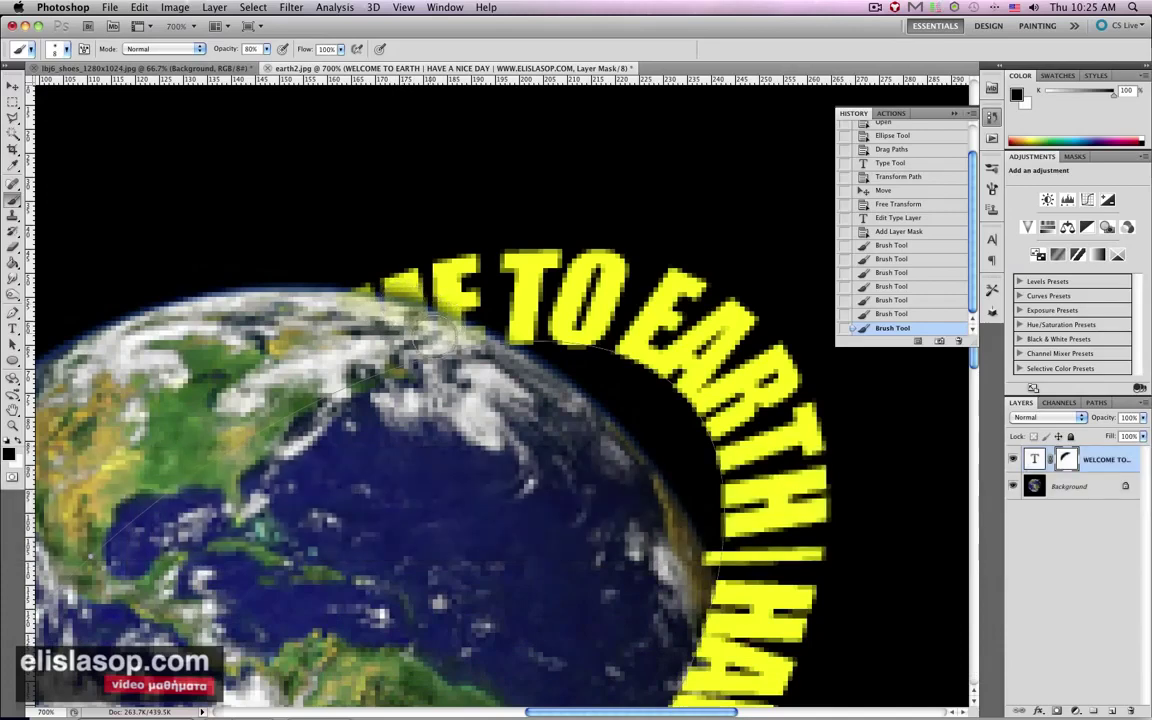
pyautogui.moveTo(436, 327)
pyautogui.mouseDown()
pyautogui.moveTo(483, 349)
pyautogui.moveTo(450, 329)
pyautogui.mouseUp()
pyautogui.moveTo(162, 560)
pyautogui.mouseDown()
pyautogui.moveTo(502, 305)
pyautogui.moveTo(592, 190)
pyautogui.mouseUp()
pyautogui.moveTo(305, 452)
pyautogui.mouseDown()
pyautogui.moveTo(331, 535)
pyautogui.moveTo(327, 440)
pyautogui.mouseUp()
# Examine the masked text ring around the whole globe, checking where the letters pass behind its edges
pyautogui.keyDown('alt'); pyautogui.keyDown('super'); pyautogui.click(411, 437); pyautogui.keyUp('super'); pyautogui.keyUp('alt')
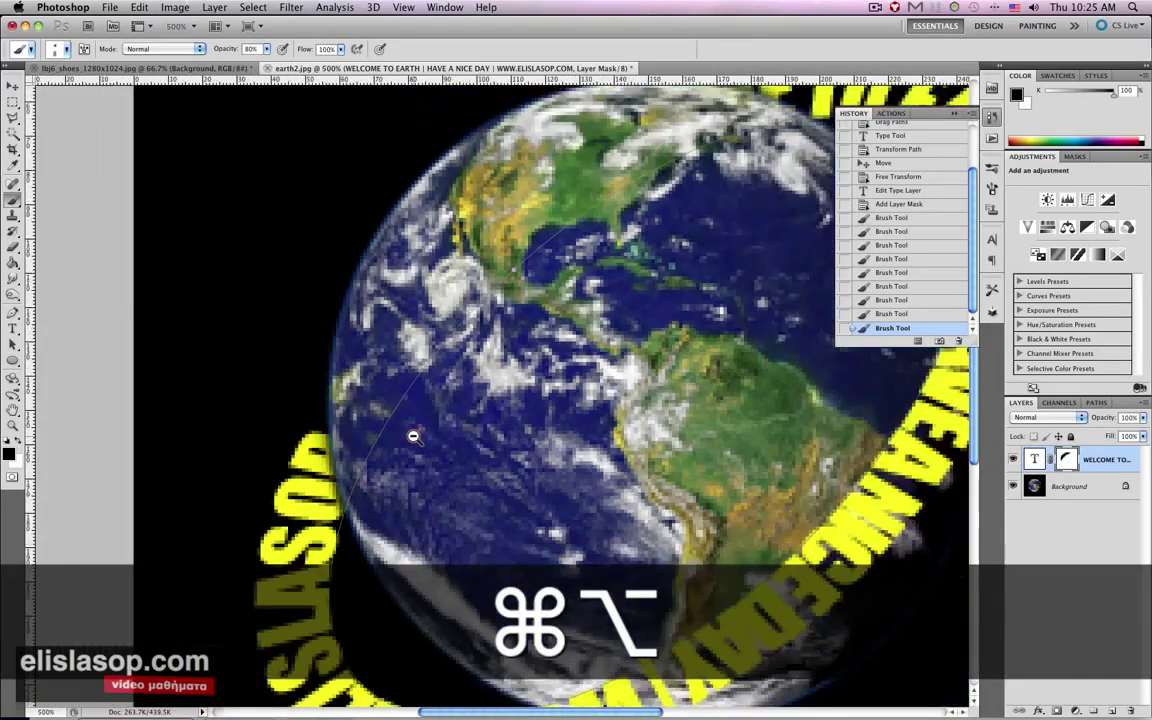
pyautogui.keyDown('alt'); pyautogui.keyDown('super'); pyautogui.click(413, 437); pyautogui.keyUp('super'); pyautogui.keyUp('alt')
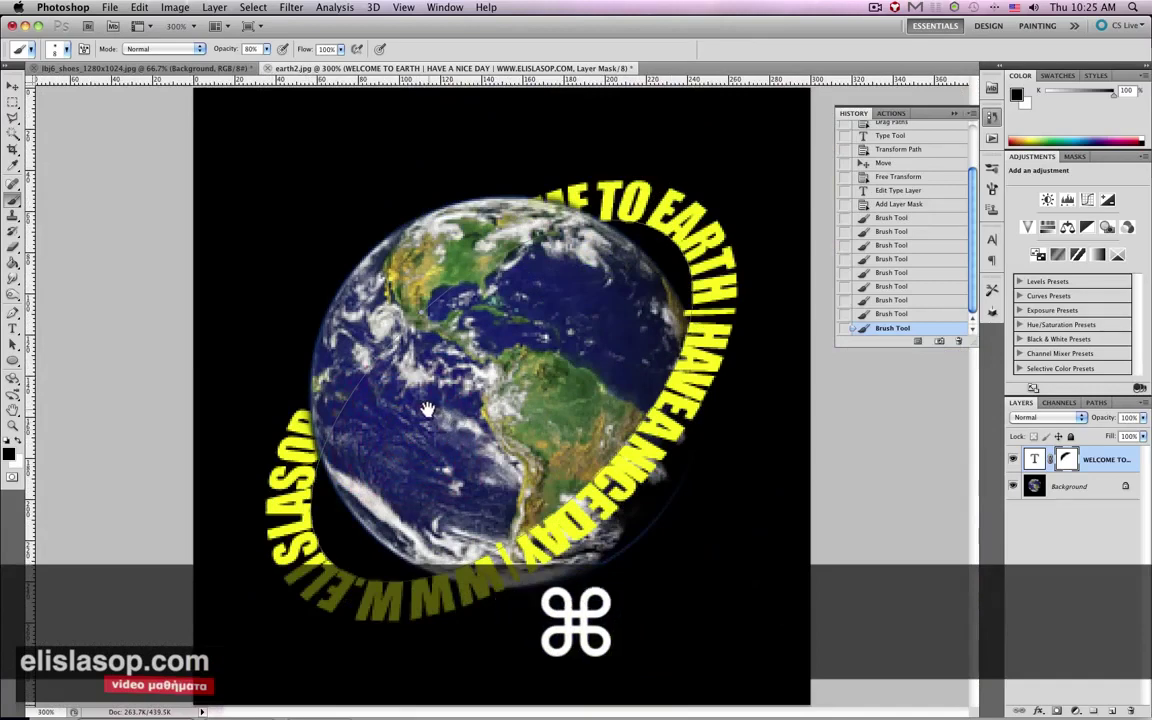
pyautogui.keyDown('super'); pyautogui.click(456, 423); pyautogui.keyUp('super')
pyautogui.moveTo(533, 418); pyautogui.dragTo(527, 419)
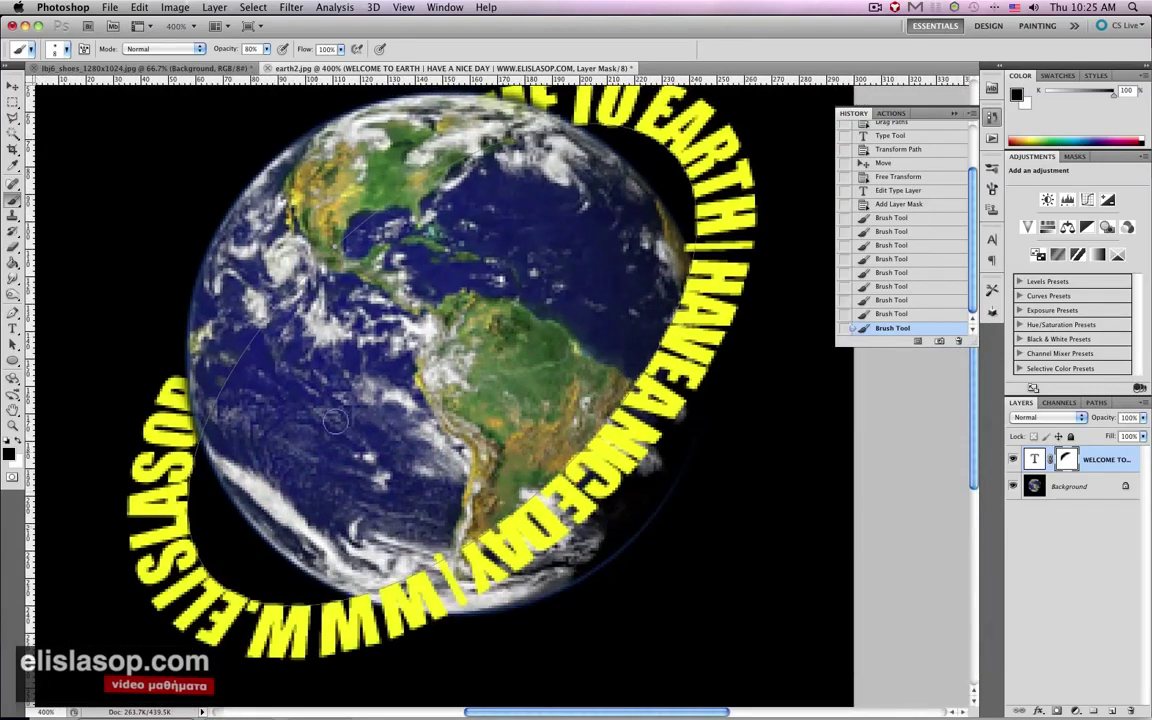
pyautogui.keyDown('super'); pyautogui.click(380, 351); pyautogui.keyUp('super')
pyautogui.keyDown('alt'); pyautogui.keyDown('super'); pyautogui.click(381, 352); pyautogui.keyUp('super'); pyautogui.keyUp('alt')
pyautogui.keyDown('alt'); pyautogui.keyDown('super'); pyautogui.click(382, 353); pyautogui.keyUp('super'); pyautogui.keyUp('alt')
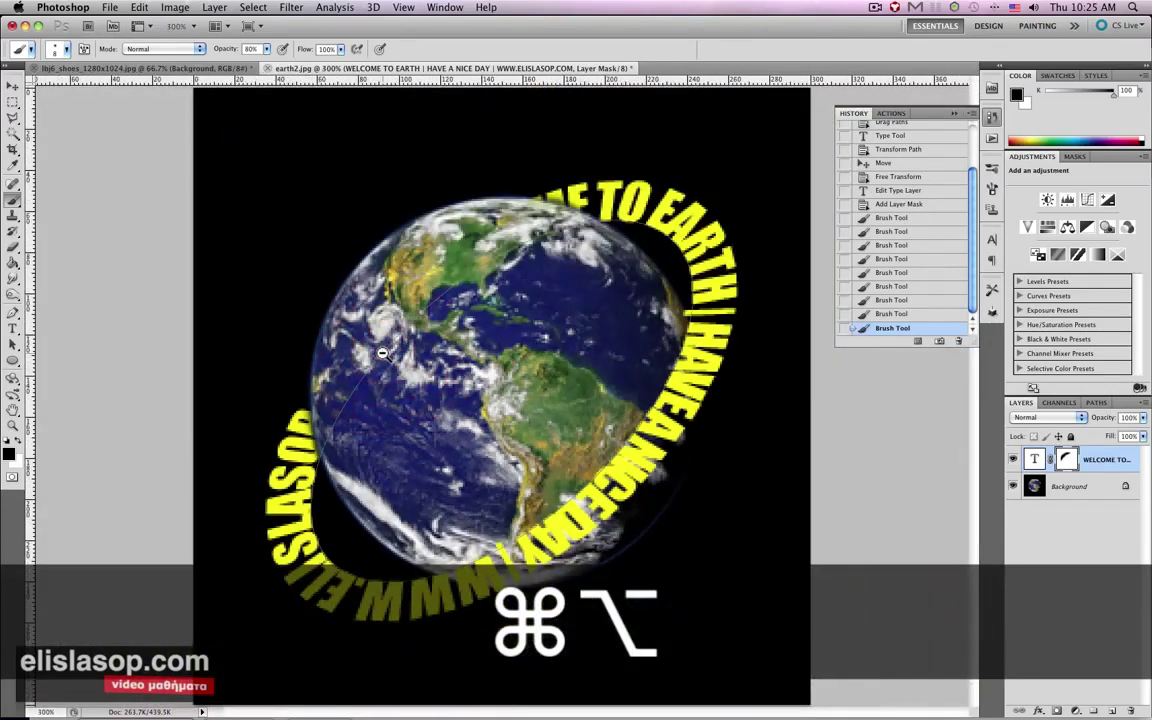
pyautogui.keyDown('alt'); pyautogui.keyDown('super'); pyautogui.click(380, 352); pyautogui.keyUp('super'); pyautogui.keyUp('alt')
pyautogui.keyDown('super'); pyautogui.click(445, 364); pyautogui.keyUp('super')
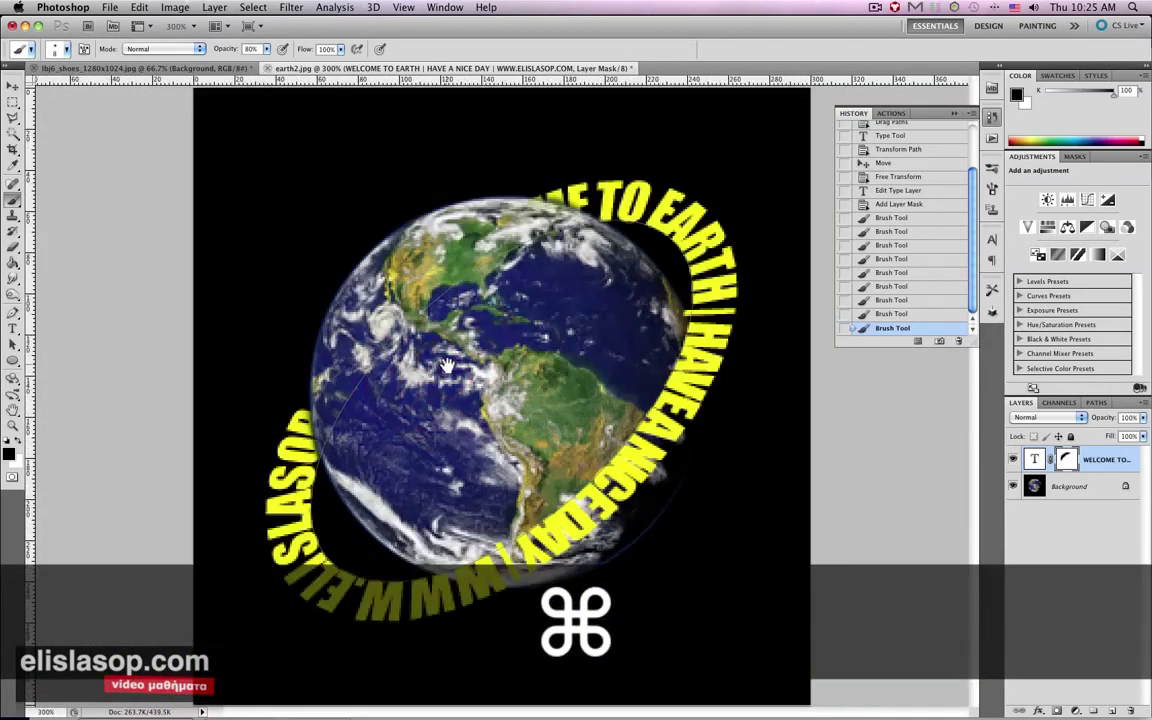